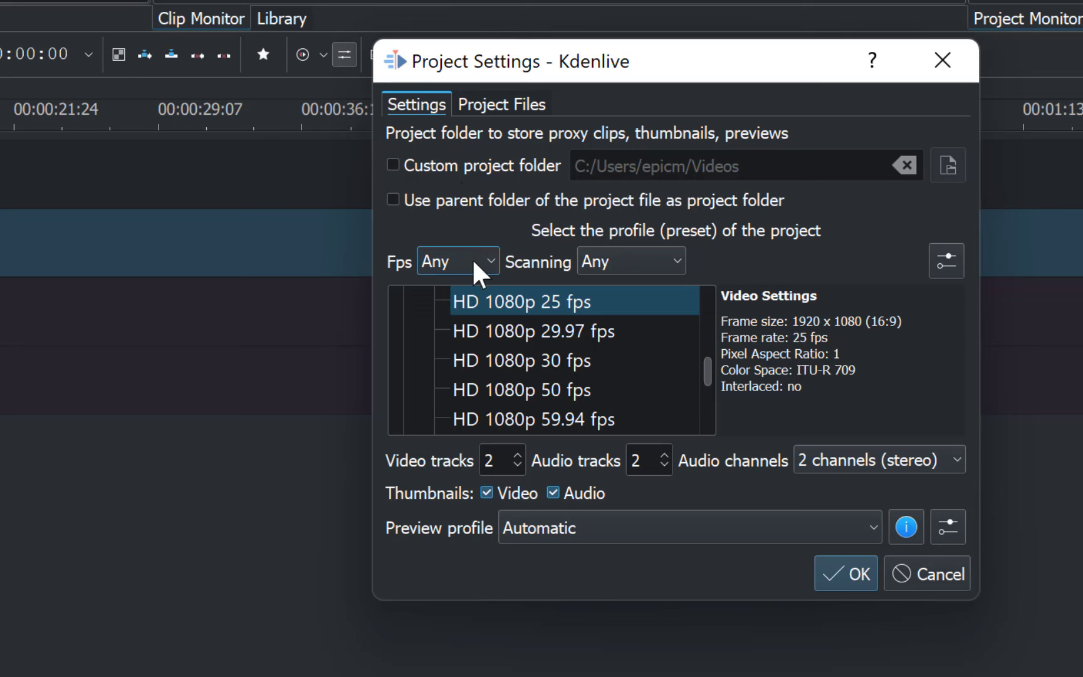
Filter the project profiles to 29.97 fps, and reset the frame rate filter to Any.
{"action": "left_click", "coordinate": [489, 258]}
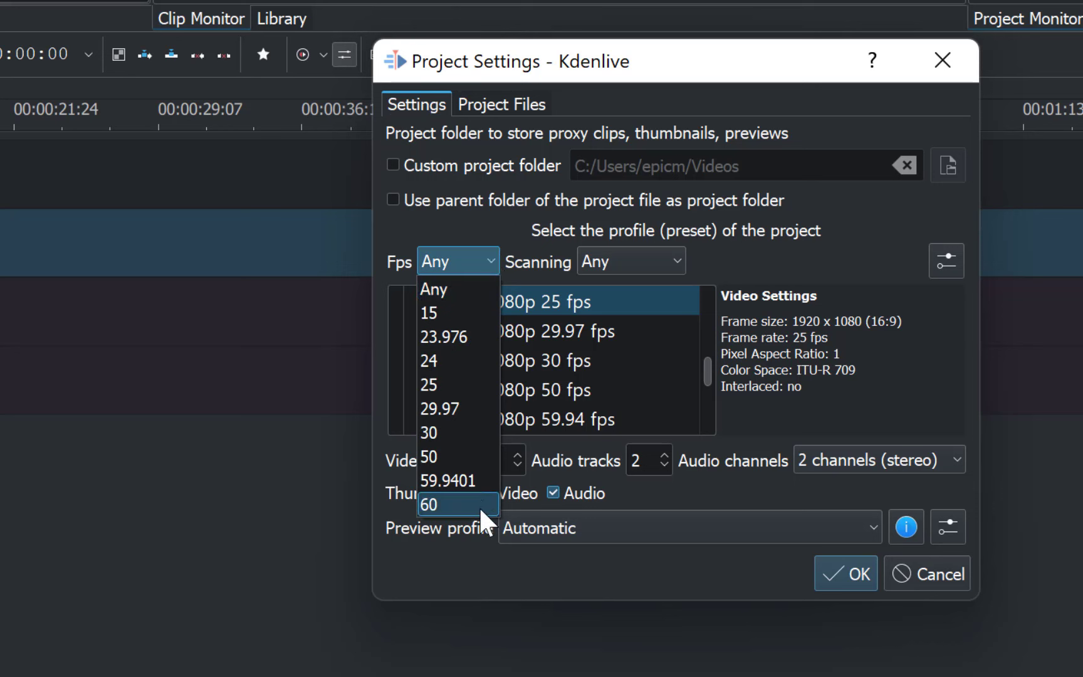
{"action": "left_click", "coordinate": [468, 409]}
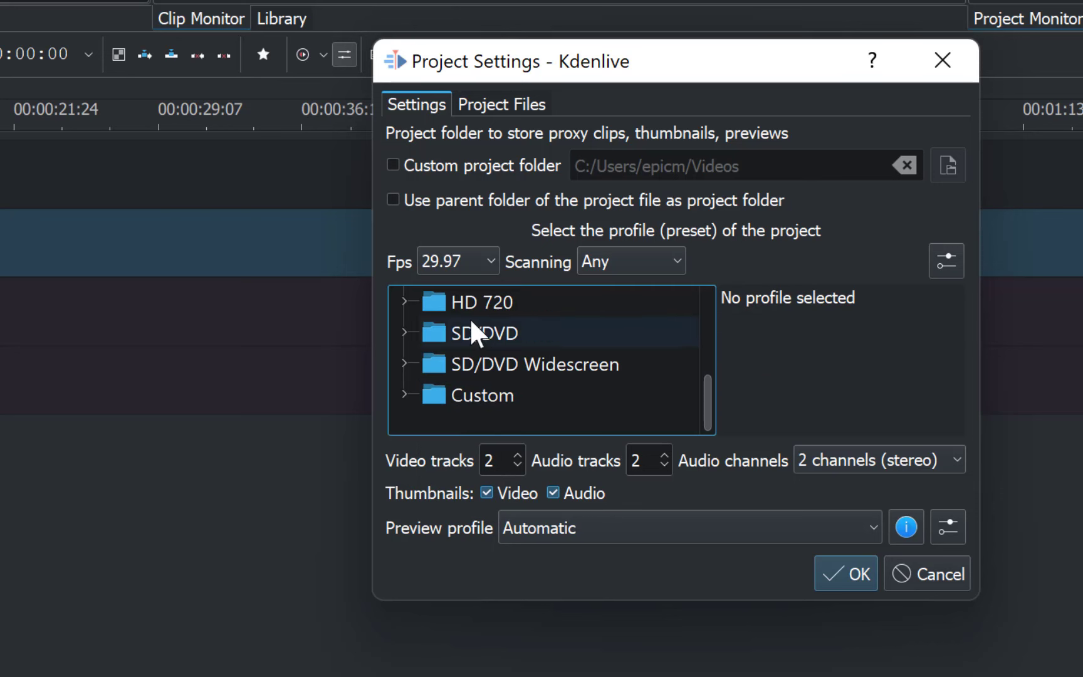
{"action": "left_click", "coordinate": [490, 259]}
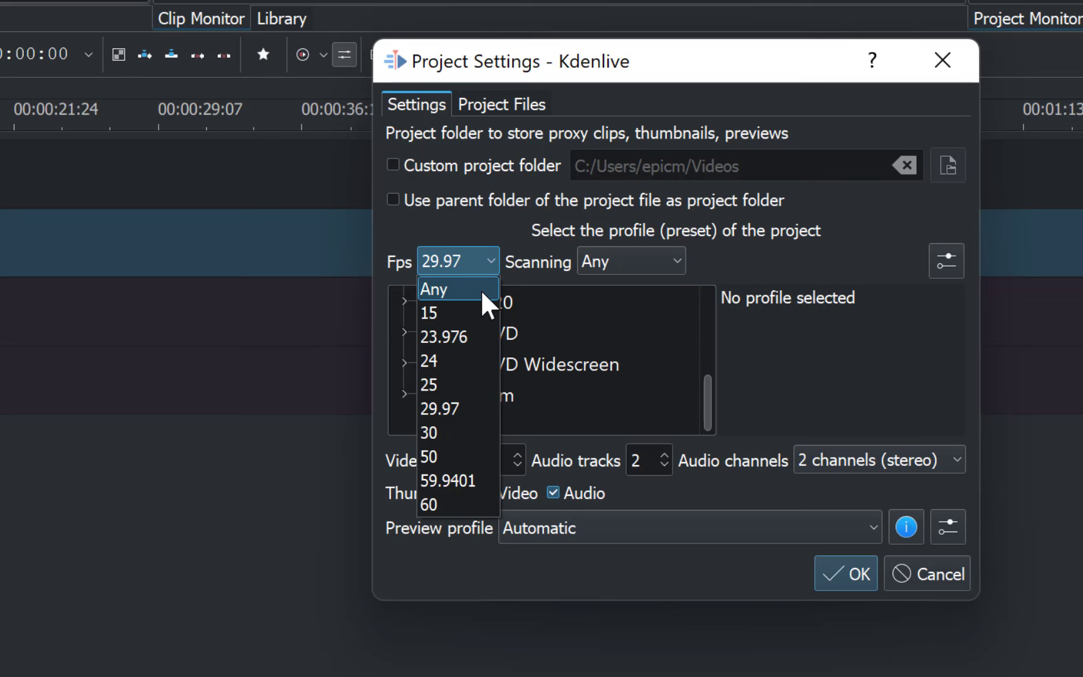
{"action": "left_click", "coordinate": [480, 288]}
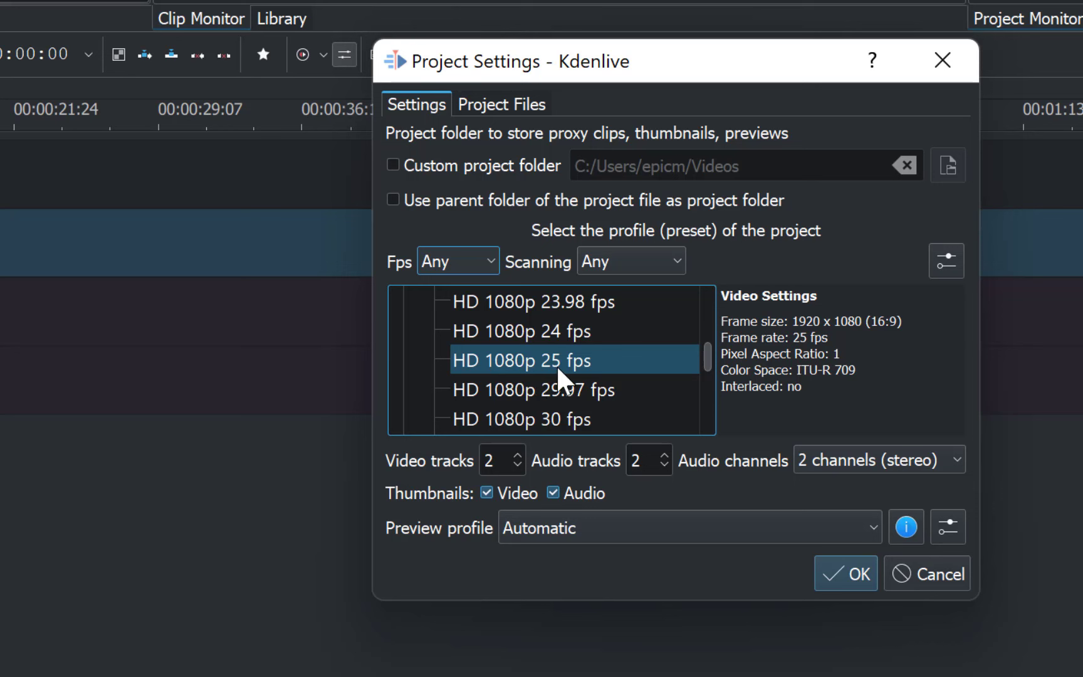
Examine the track counts, audio channel choices and preview profile choices in the project settings.
{"action": "left_click", "coordinate": [496, 459]}
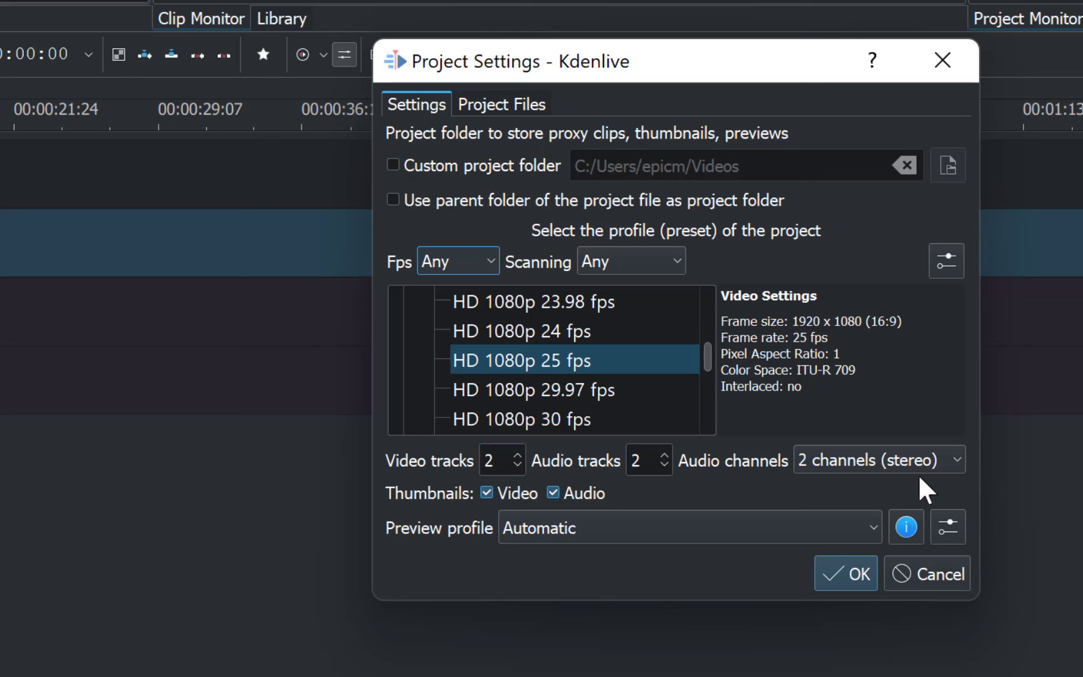
{"action": "left_click", "coordinate": [956, 459]}
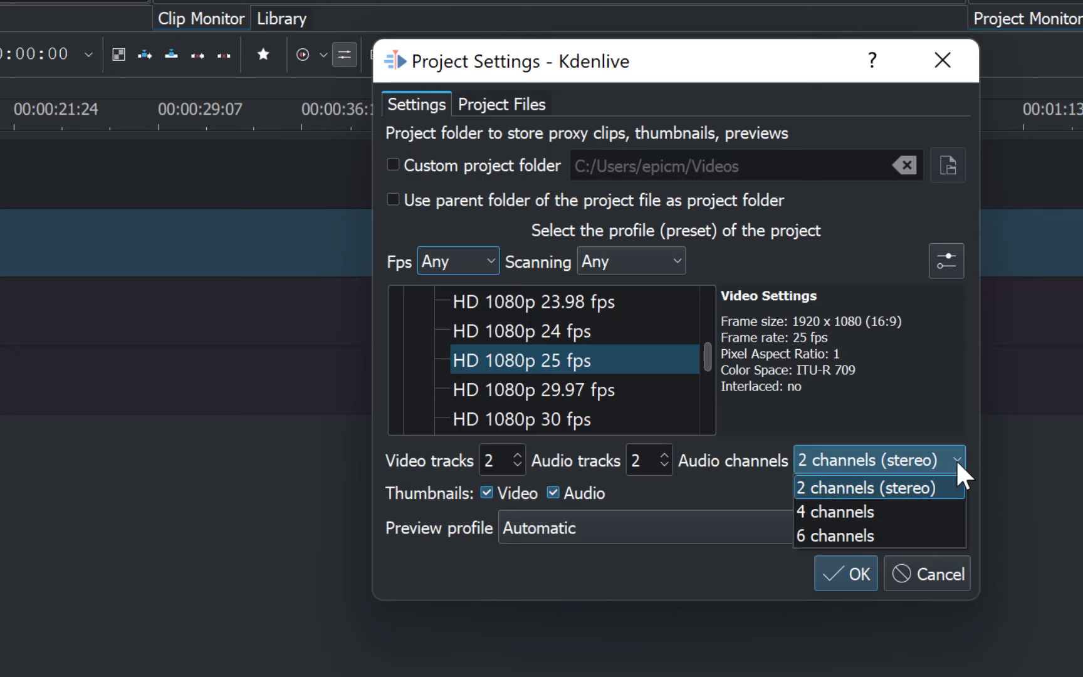
{"action": "left_click", "coordinate": [956, 459]}
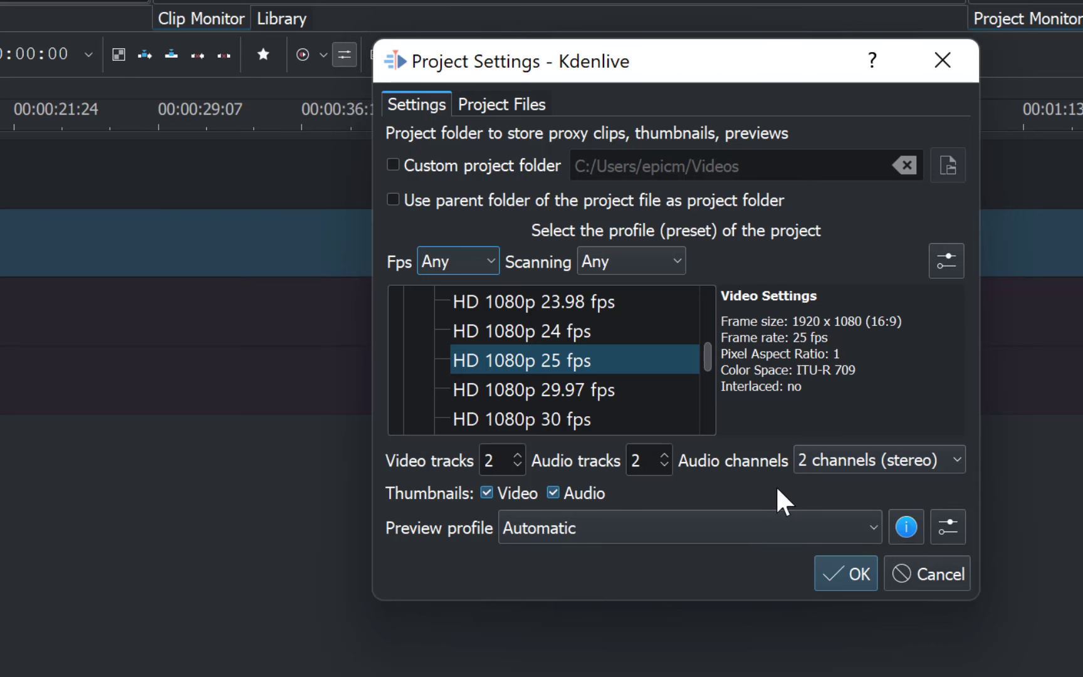
{"action": "left_click", "coordinate": [773, 536]}
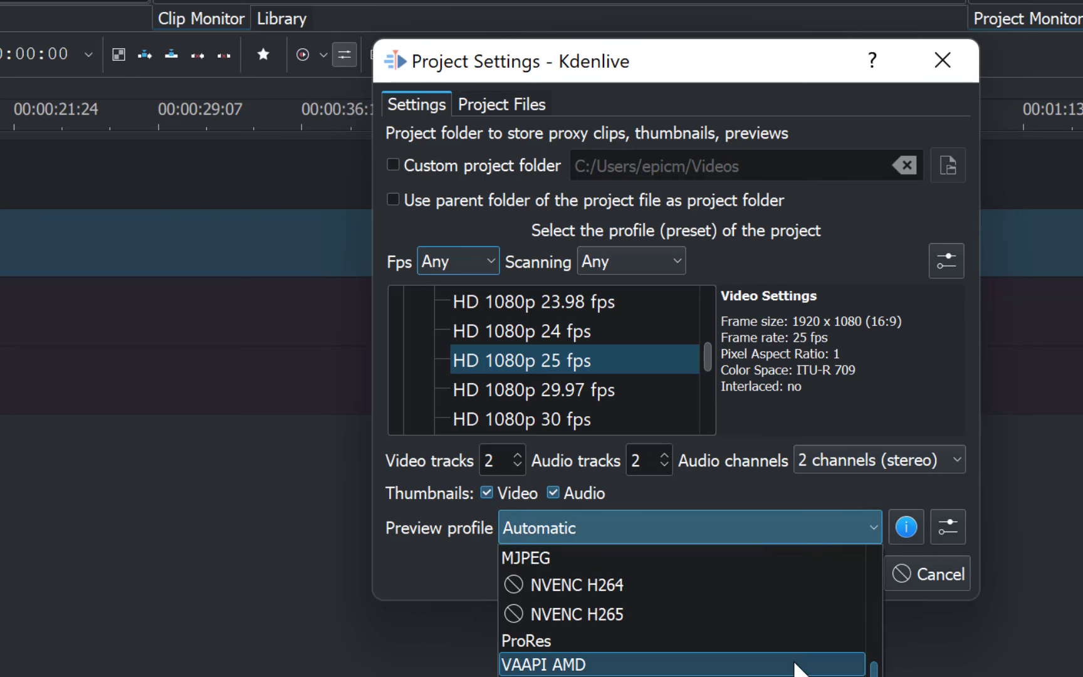
{"action": "scroll", "coordinate": [795, 665], "scroll_direction": "up", "scroll_amount": 5}
{"action": "scroll", "coordinate": [793, 662], "scroll_direction": "down", "scroll_amount": 5}
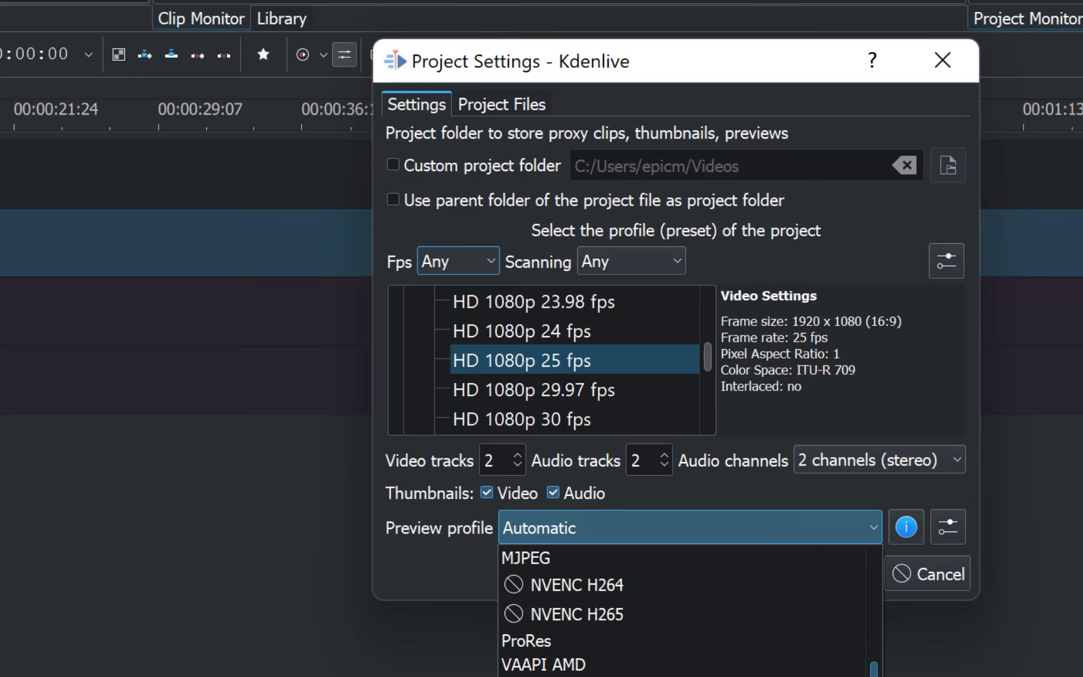
{"action": "left_click", "coordinate": [423, 573]}
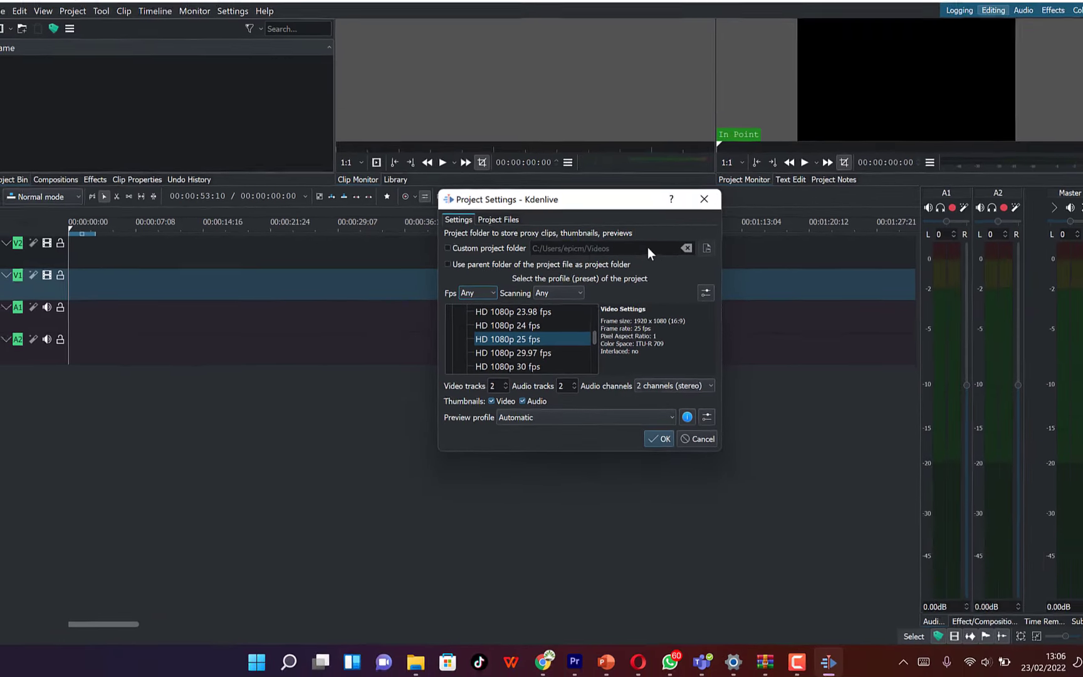
{"action": "scroll", "coordinate": [580, 348], "scroll_direction": "down", "scroll_amount": 1}
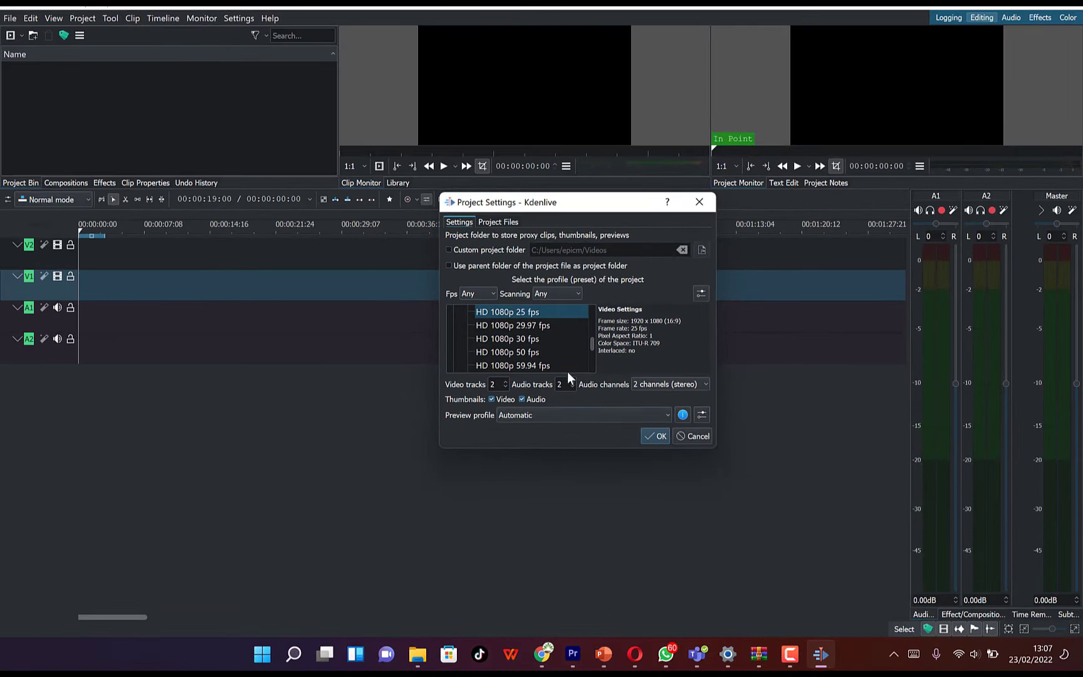
Enable a custom project folder, set it to Videos/NEW/Kdenlive, and apply the project settings.
{"action": "left_click", "coordinate": [449, 249]}
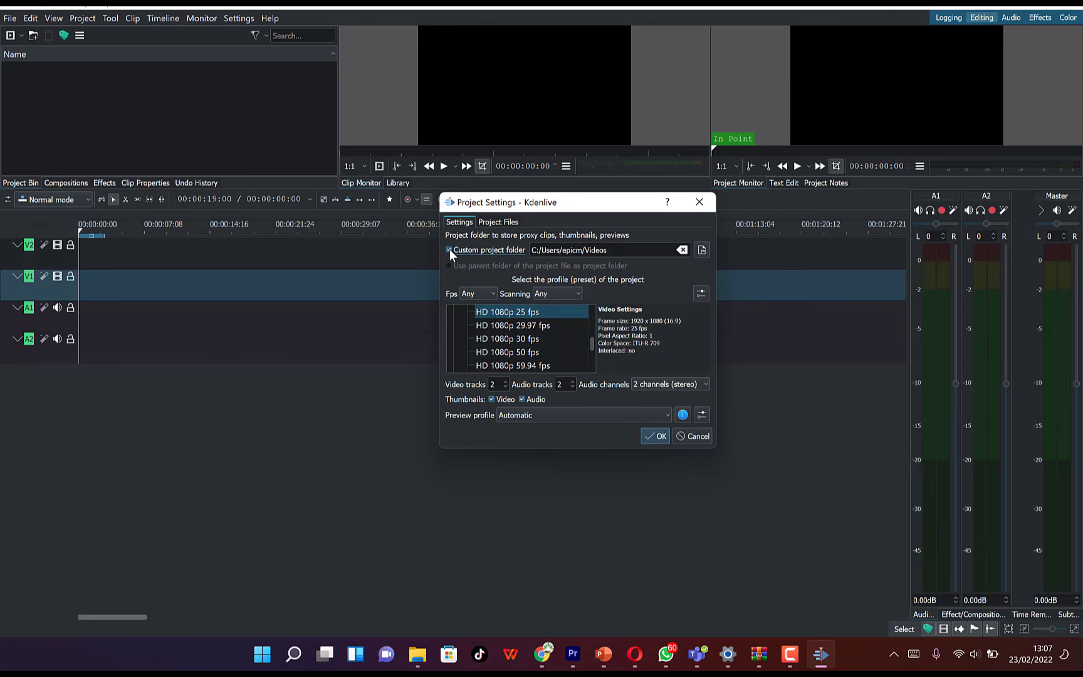
{"action": "left_click", "coordinate": [639, 249]}
{"action": "left_click", "coordinate": [702, 254]}
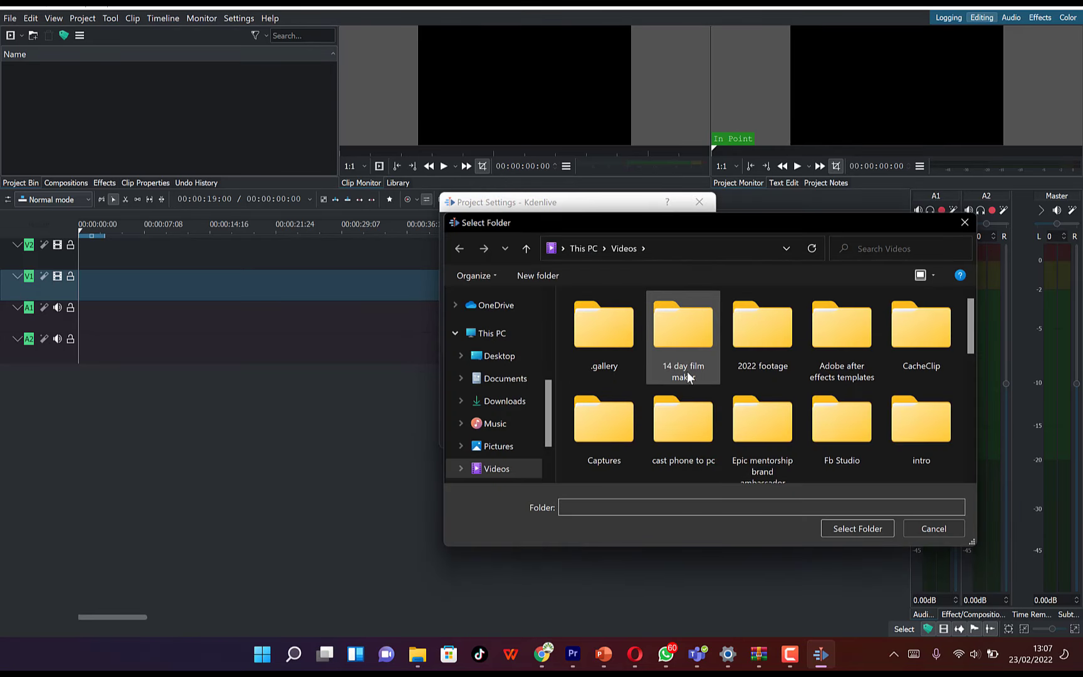
{"action": "scroll", "coordinate": [627, 426], "scroll_direction": "down", "scroll_amount": 2}
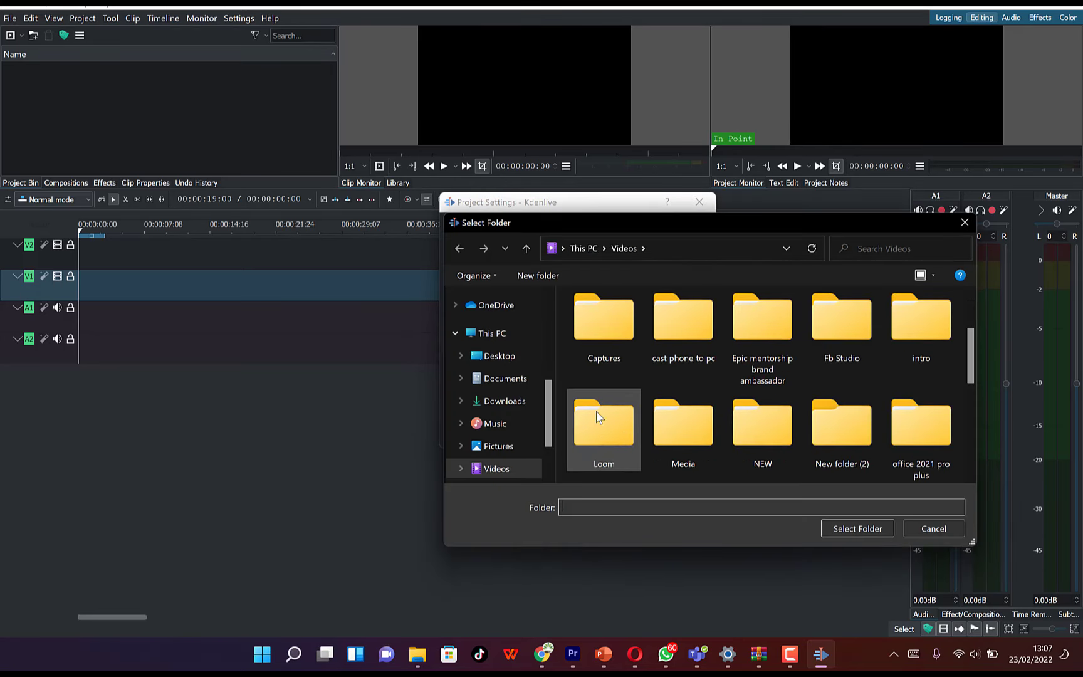
{"action": "left_click", "coordinate": [489, 468]}
{"action": "scroll", "coordinate": [721, 451], "scroll_direction": "down", "scroll_amount": 2}
{"action": "double_click", "coordinate": [752, 456]}
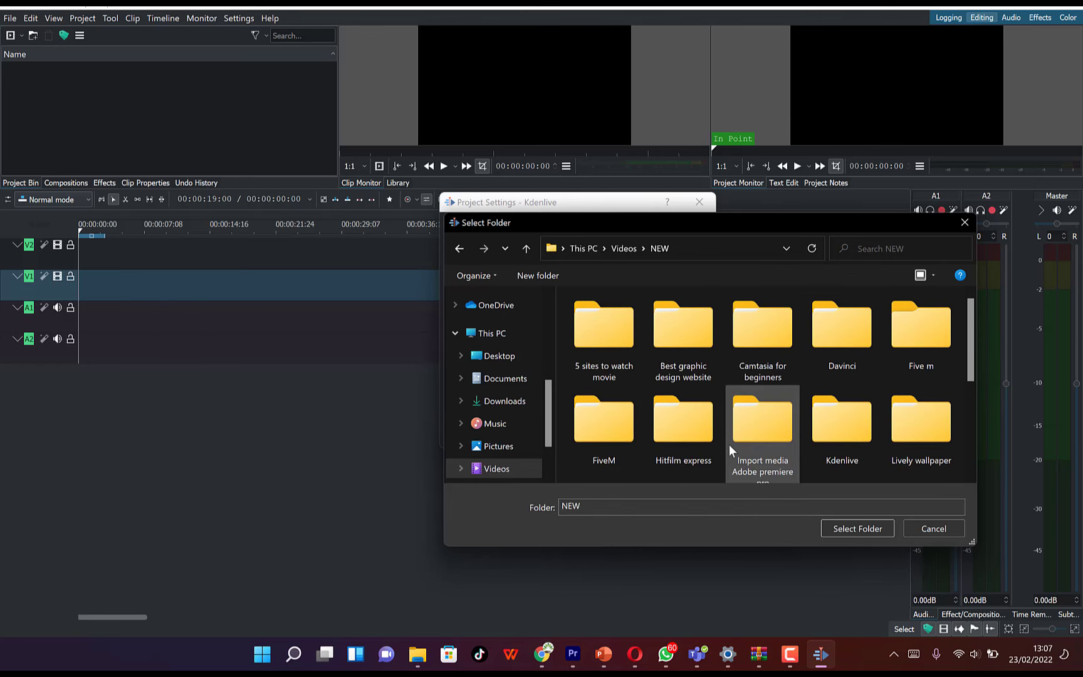
{"action": "left_click", "coordinate": [762, 426]}
{"action": "key", "text": "Right"}
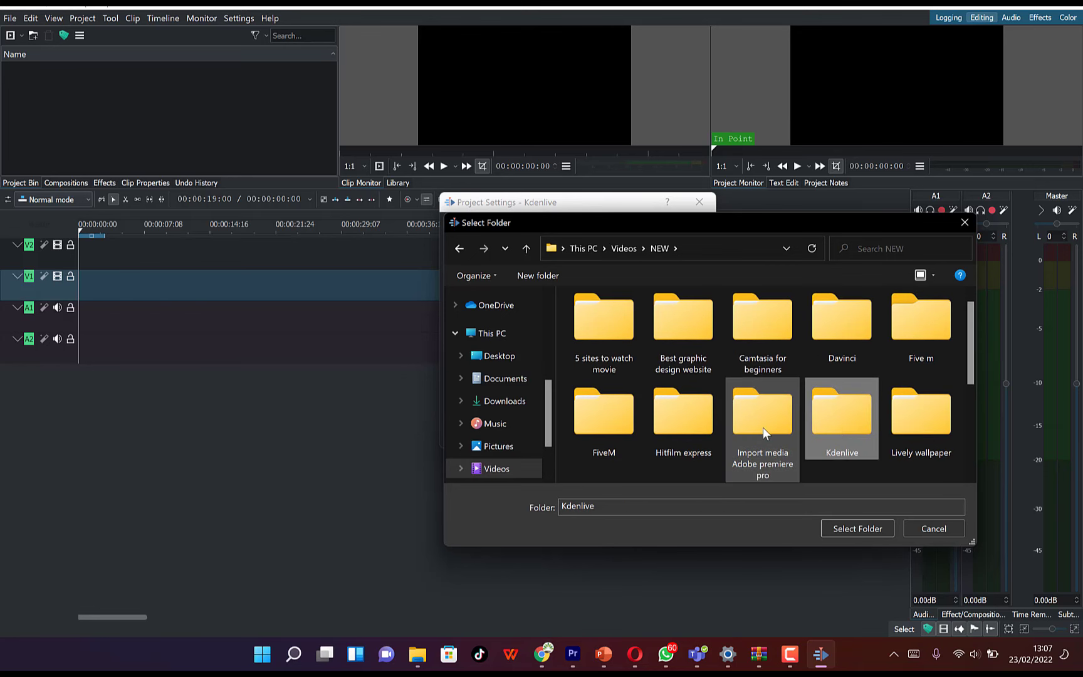
{"action": "double_click", "coordinate": [842, 419]}
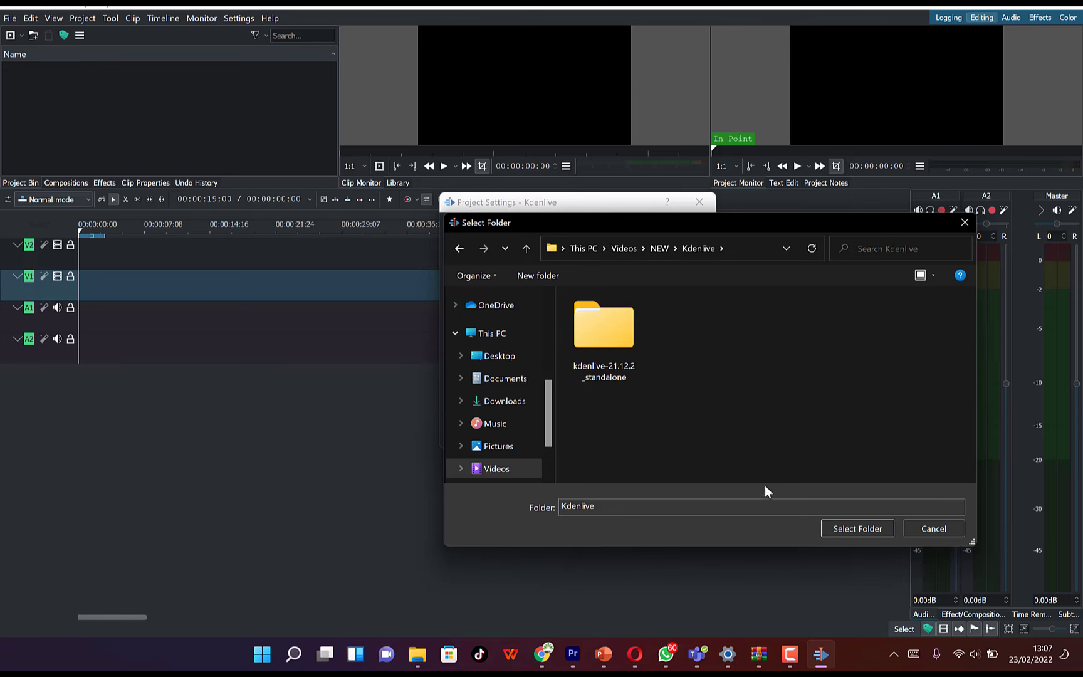
{"action": "left_click", "coordinate": [824, 528]}
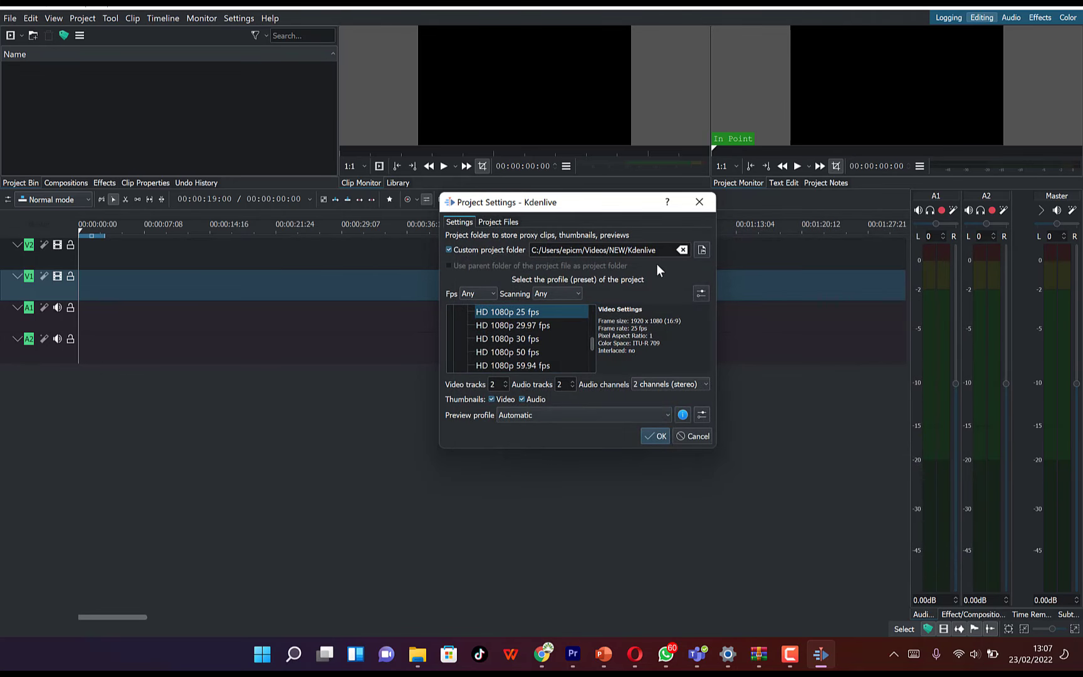
{"action": "left_click", "coordinate": [654, 436]}
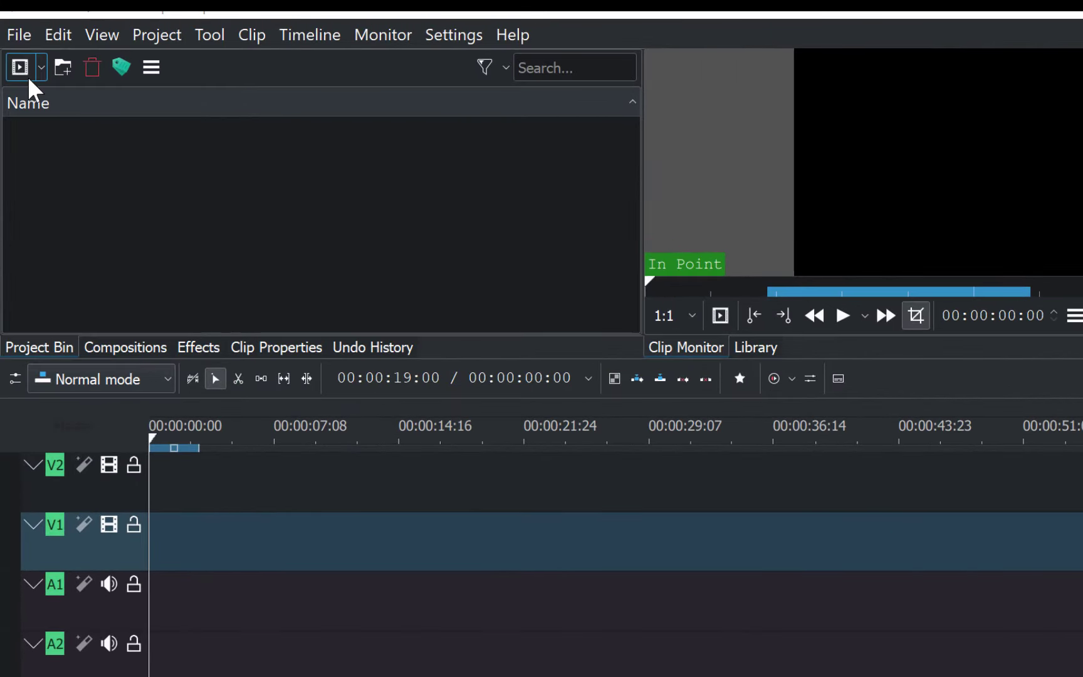
Import intro.mp4 from the Videos/intro folder into the project bin.
{"action": "left_click", "coordinate": [42, 68]}
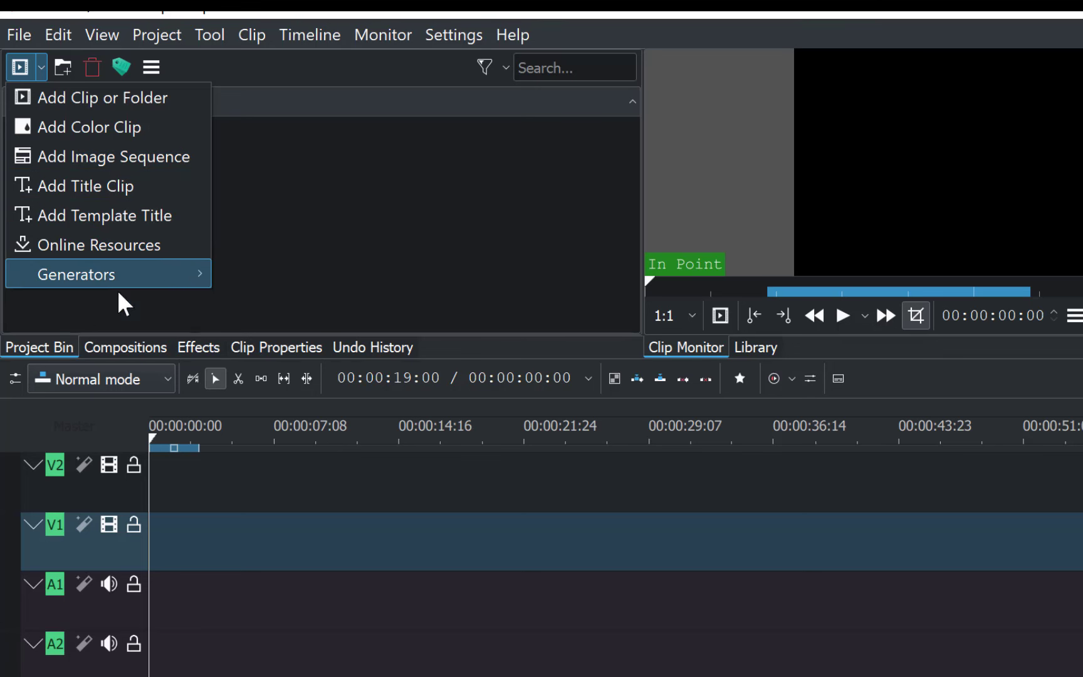
{"action": "mouse_move", "coordinate": [117, 270]}
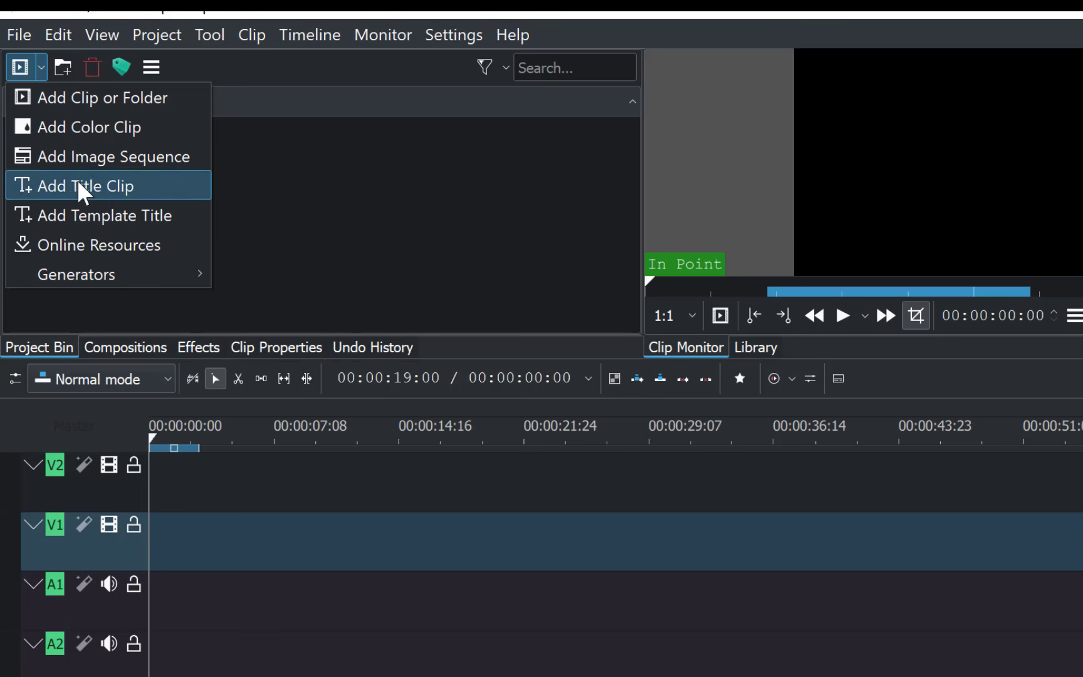
{"action": "left_click", "coordinate": [103, 98]}
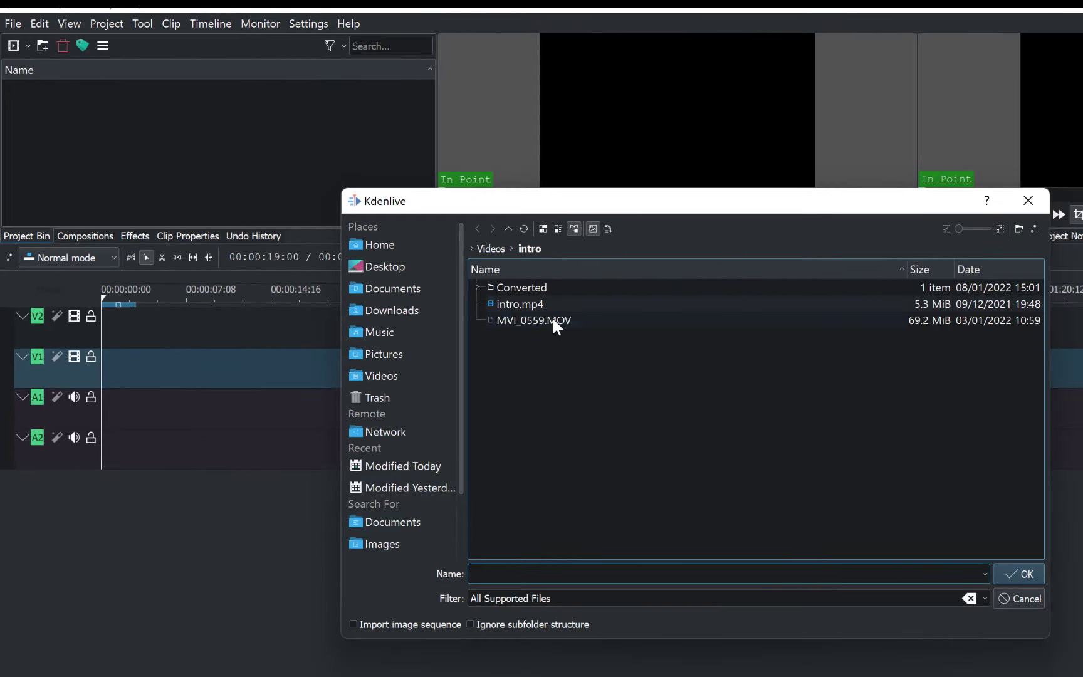
{"action": "left_click", "coordinate": [510, 300]}
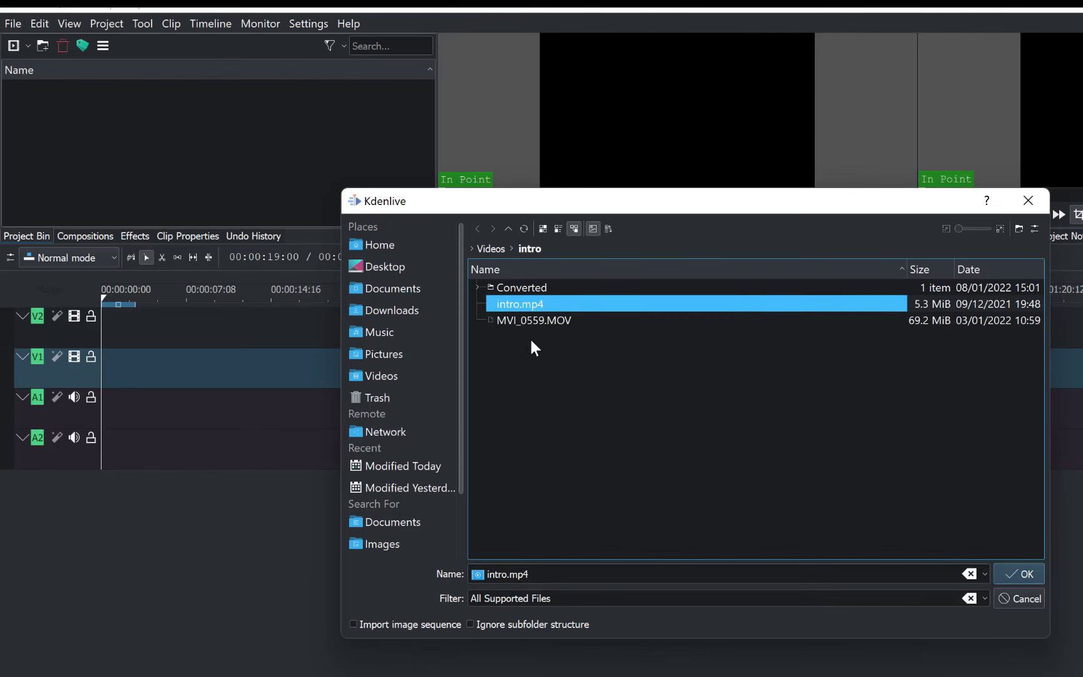
{"action": "left_click", "coordinate": [1028, 579]}
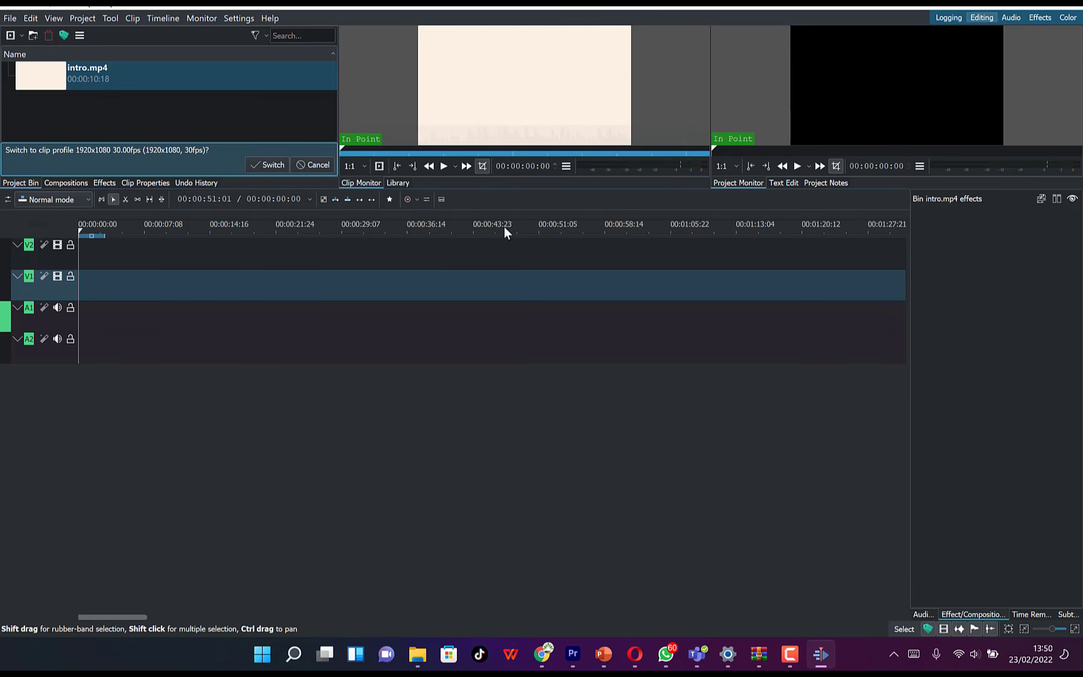
Enlarge the monitor area above the timeline and preview a few seconds of intro.mp4 in the clip monitor.
{"action": "left_click_drag", "start_coordinate": [490, 188], "coordinate": [422, 461]}
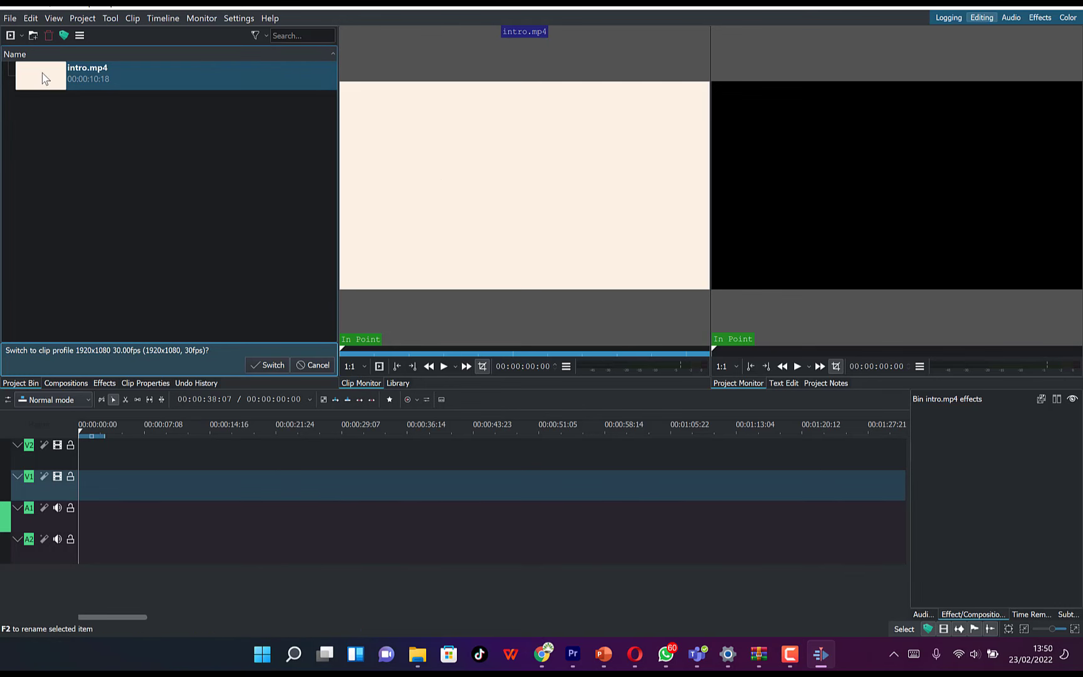
{"action": "key", "text": "space"}
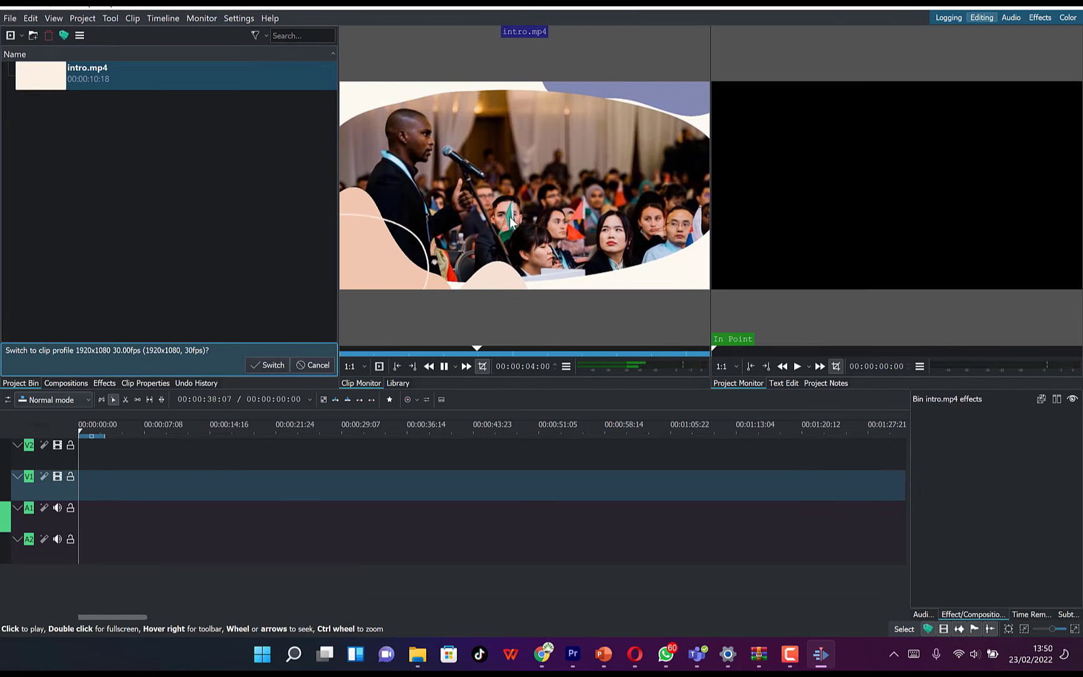
{"action": "left_click", "coordinate": [510, 220]}
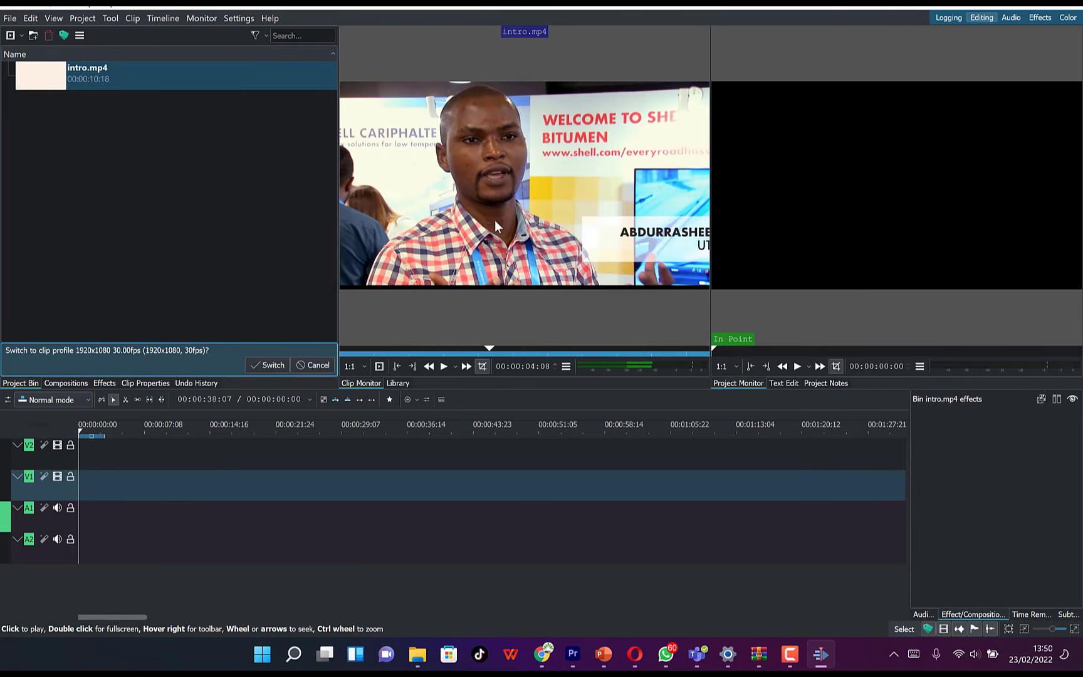
Mark the in point of intro.mp4 at 00:00:02:01 and the out point at 00:00:07:10 in the clip monitor.
{"action": "left_click", "coordinate": [436, 348]}
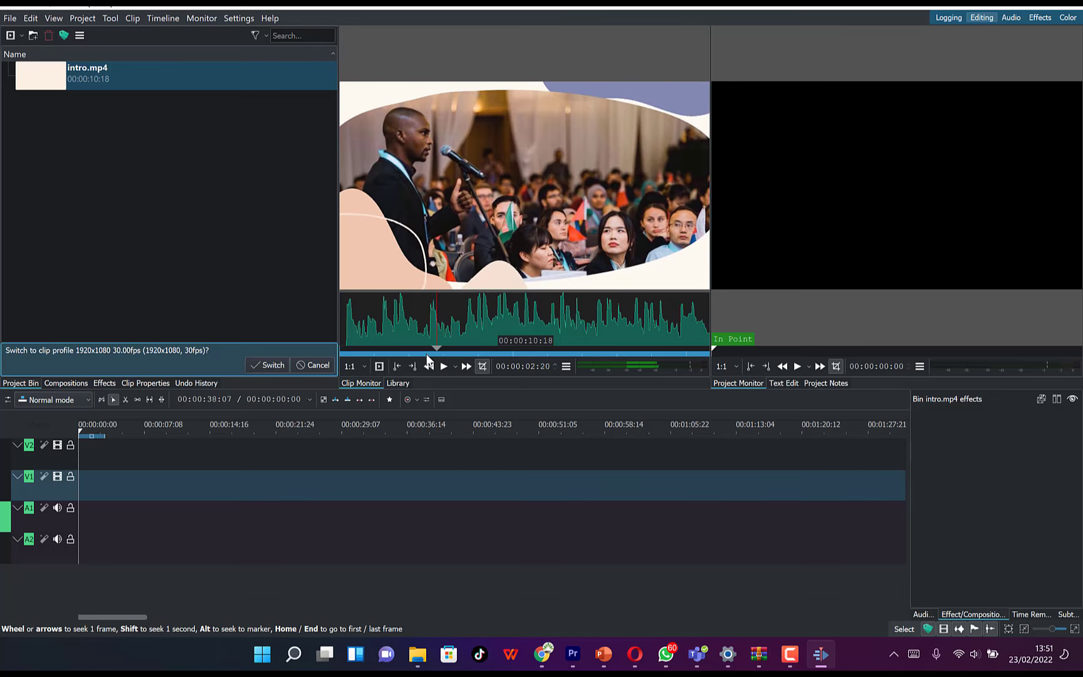
{"action": "mouse_move", "coordinate": [428, 355]}
{"action": "left_mouse_down"}
{"action": "mouse_move", "coordinate": [384, 351]}
{"action": "mouse_move", "coordinate": [411, 361]}
{"action": "left_mouse_up"}
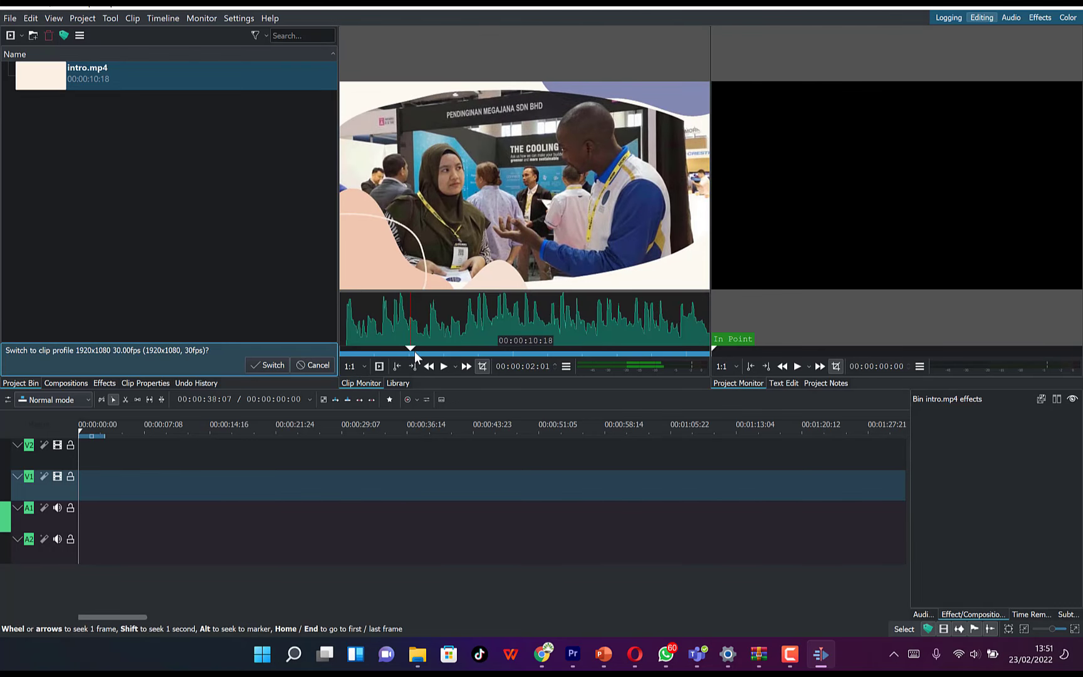
{"action": "key", "text": "i"}
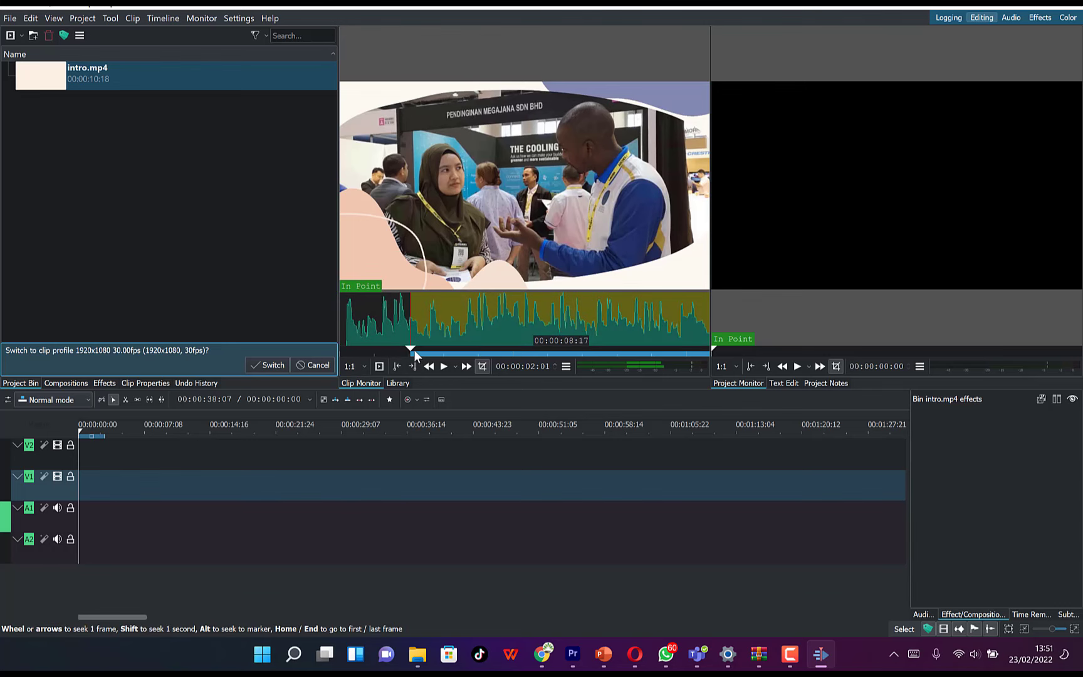
{"action": "left_click_drag", "start_coordinate": [411, 348], "coordinate": [595, 361]}
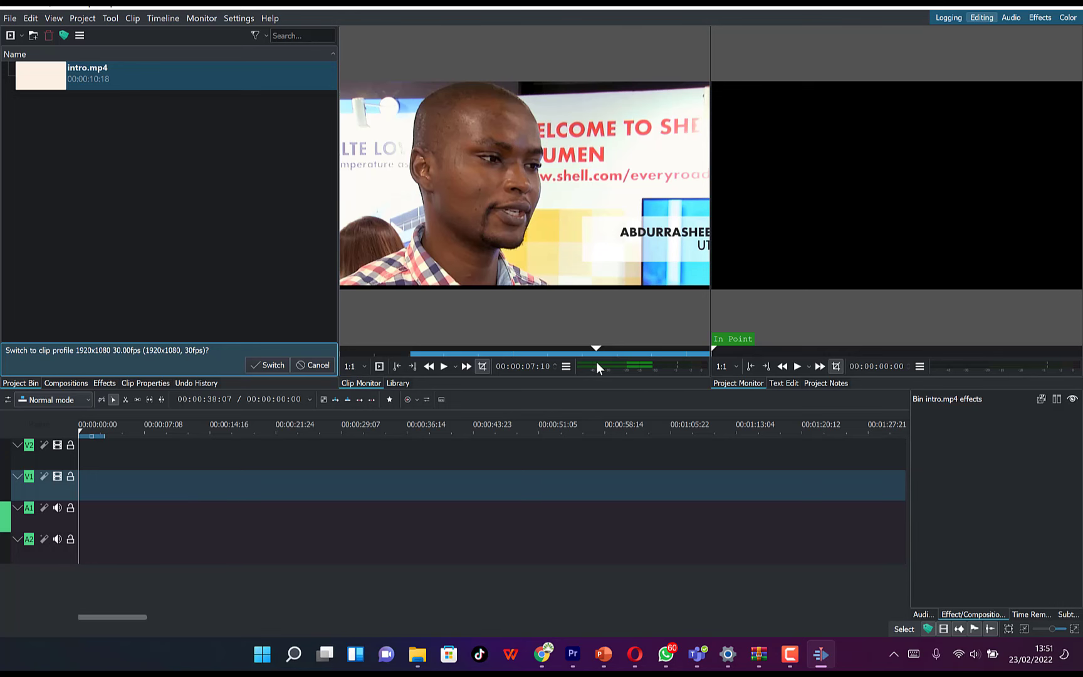
{"action": "key", "text": "o"}
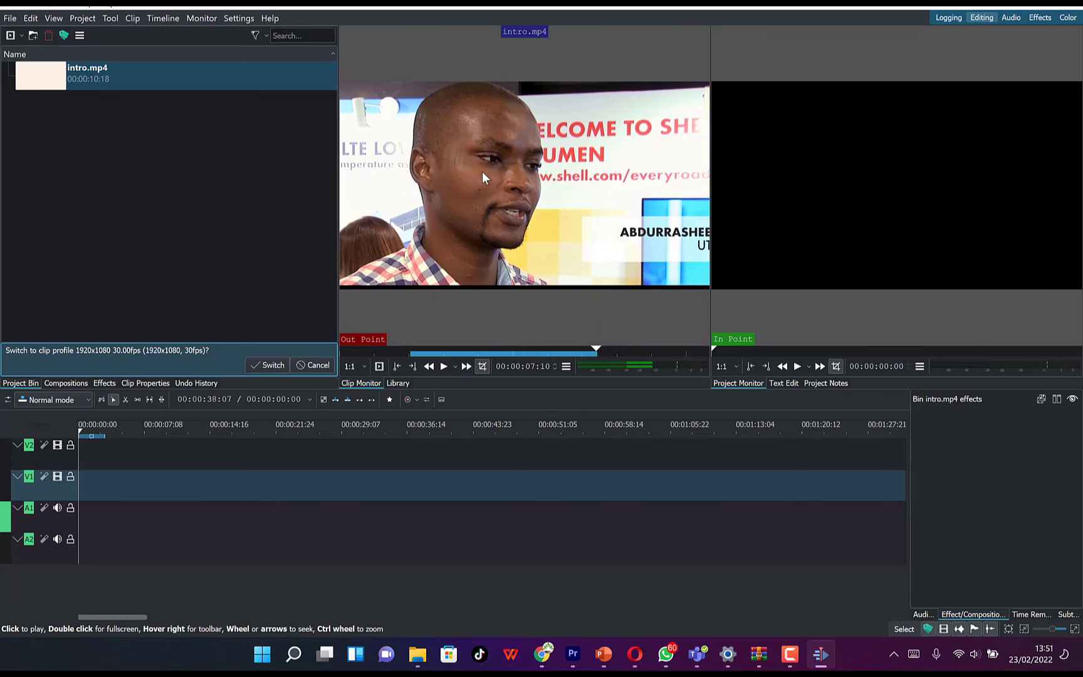
Place the marked segment of intro.mp4 at the start of track V1 and widen the project monitor.
{"action": "left_click_drag", "start_coordinate": [505, 226], "coordinate": [83, 492]}
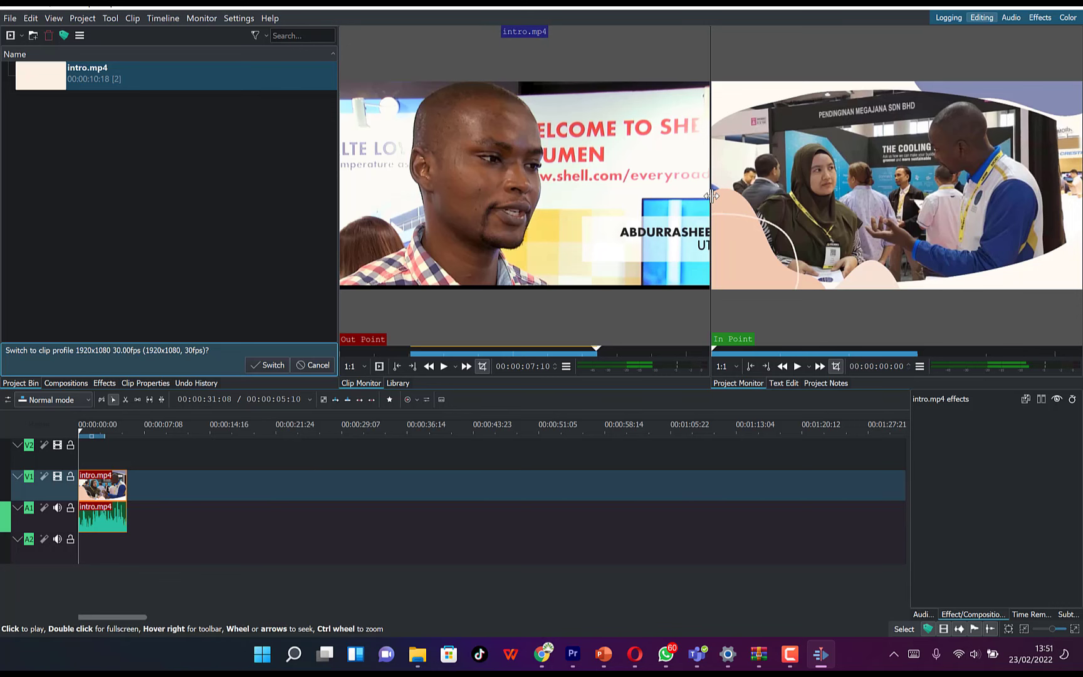
{"action": "left_click_drag", "start_coordinate": [712, 200], "coordinate": [595, 200]}
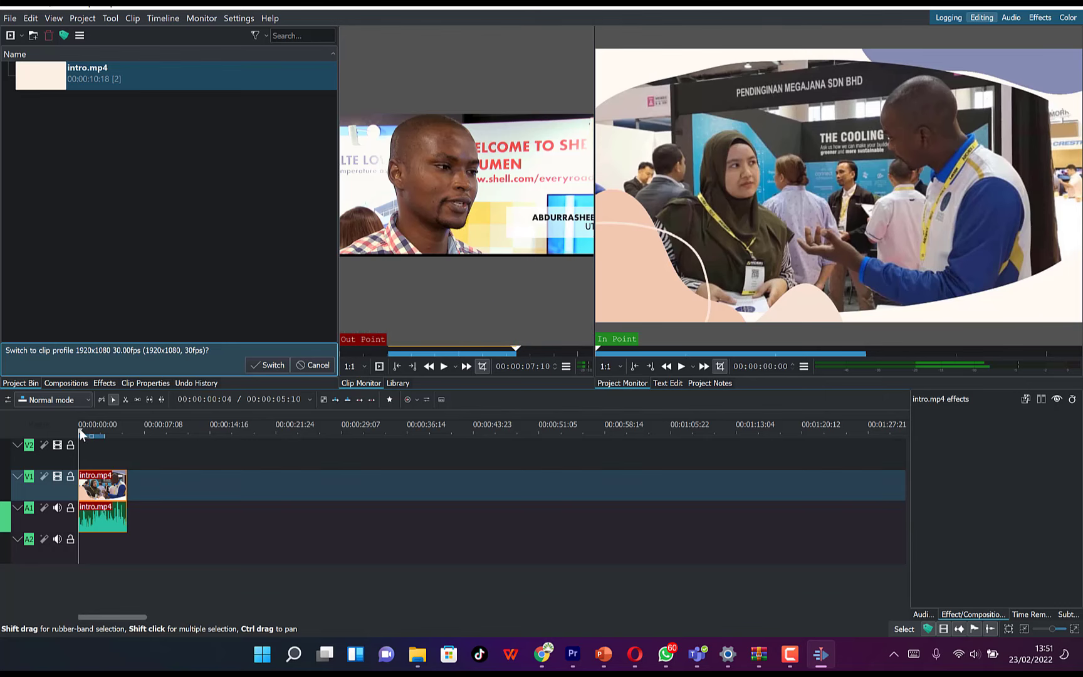
{"action": "mouse_move", "coordinate": [79, 428]}
{"action": "left_mouse_down"}
{"action": "mouse_move", "coordinate": [102, 434]}
{"action": "mouse_move", "coordinate": [82, 439]}
{"action": "mouse_move", "coordinate": [93, 441]}
{"action": "left_mouse_up"}
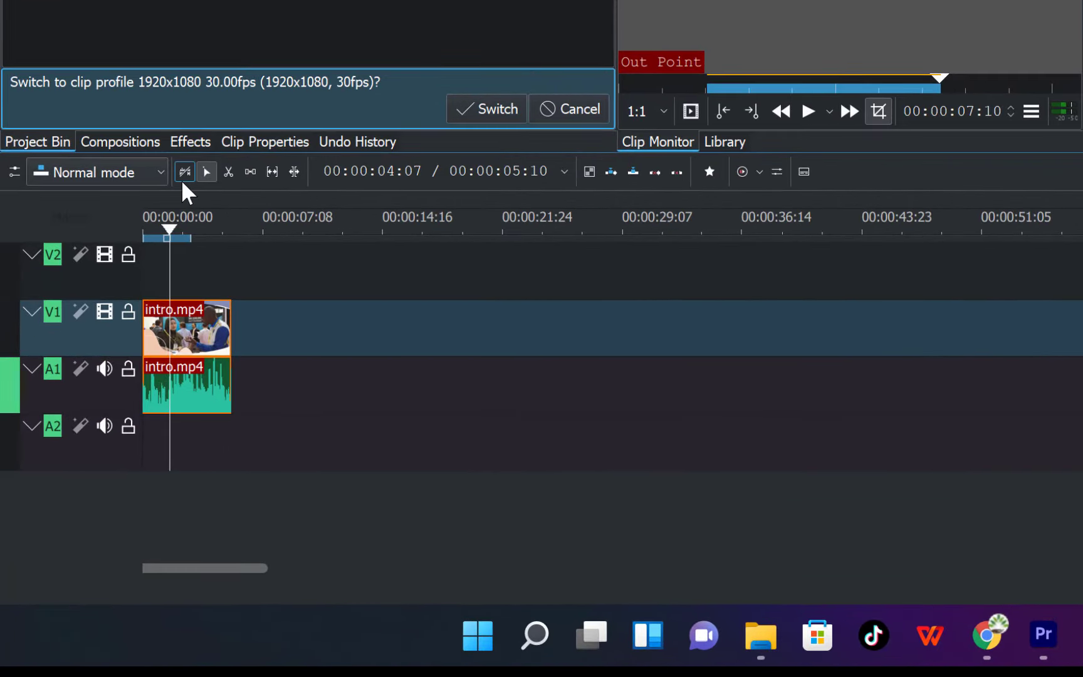
Cut the intro.mp4 clip on V1 with the razor tool at about 00:00:02:05, 00:00:03:11 and 00:00:04:10.
{"action": "left_click", "coordinate": [224, 178]}
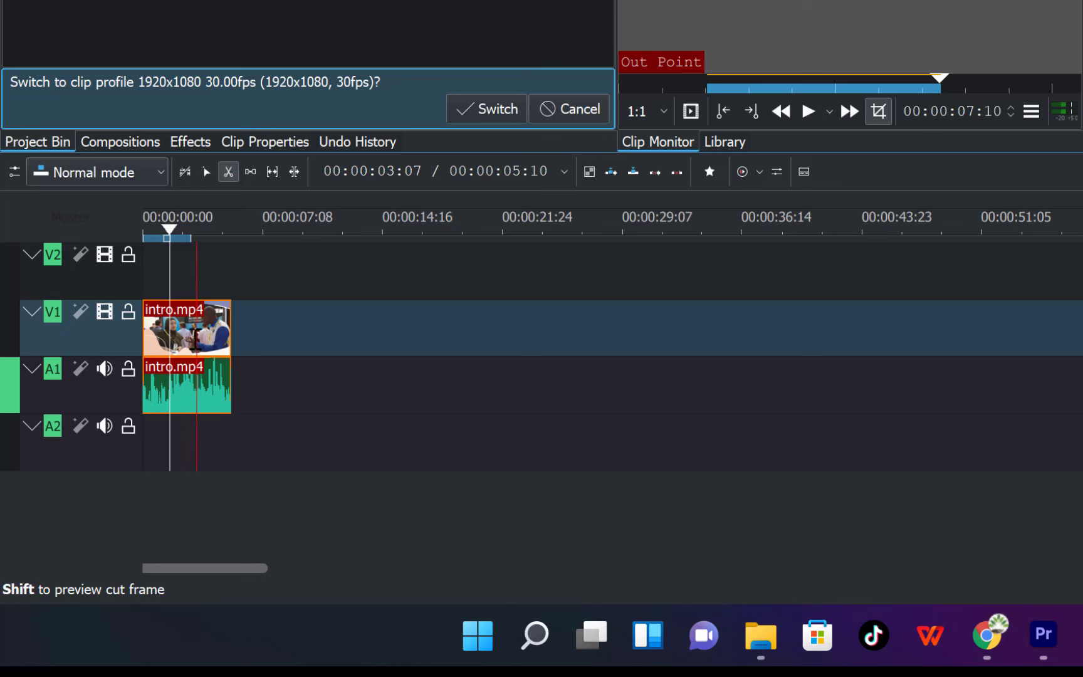
{"action": "left_click", "coordinate": [179, 329]}
{"action": "left_click", "coordinate": [199, 329]}
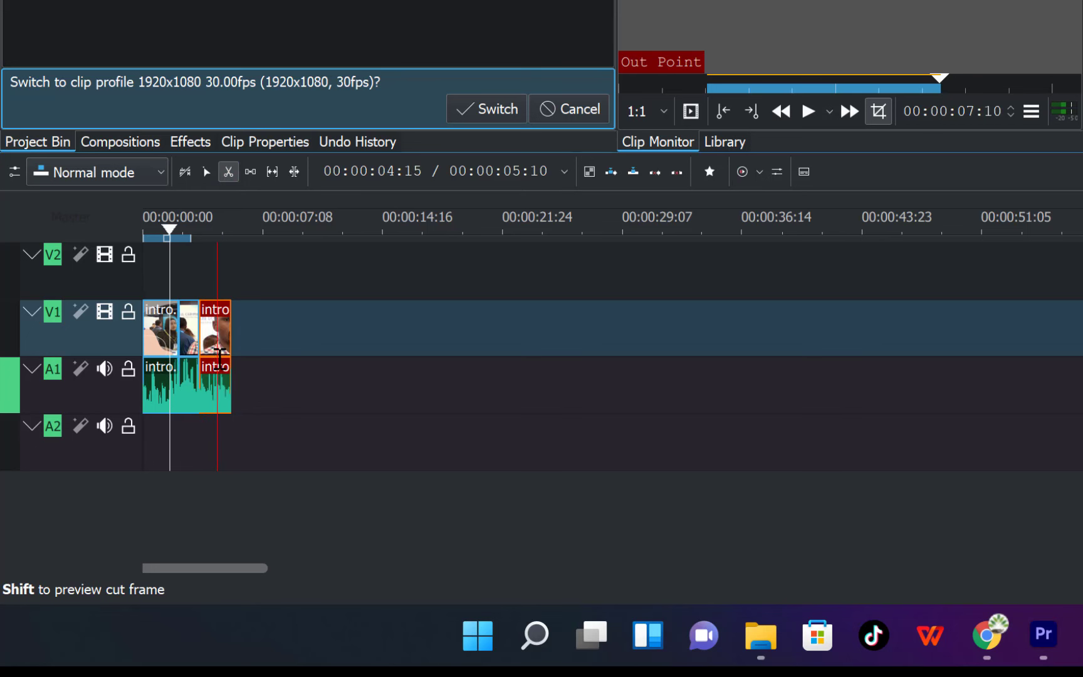
{"action": "left_click", "coordinate": [215, 329]}
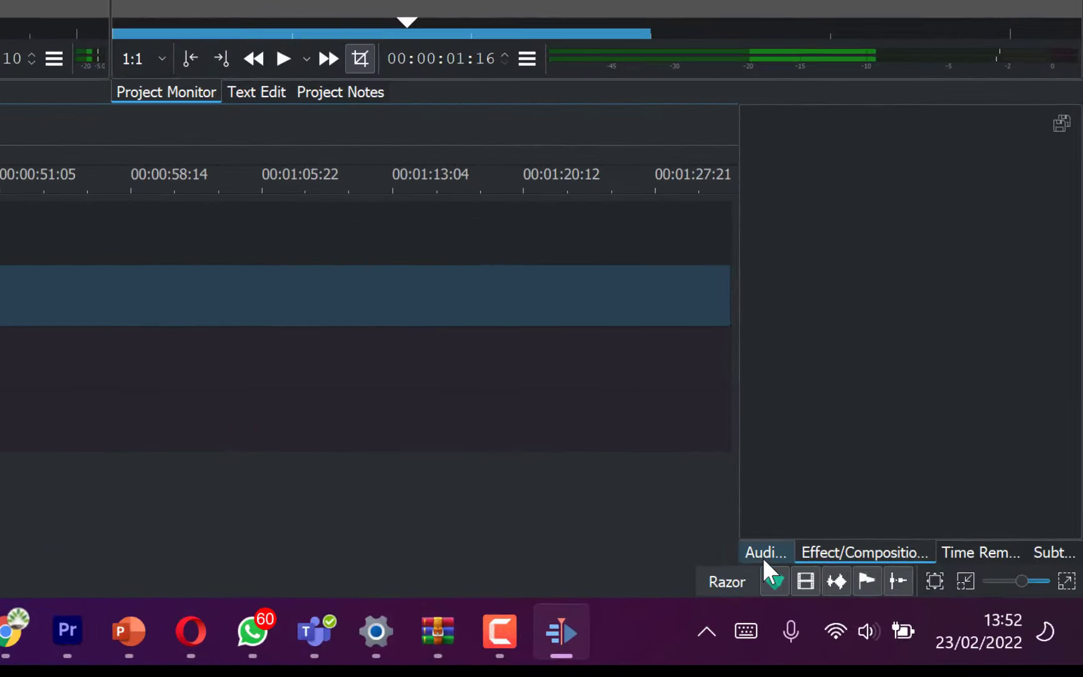
Look through the audio mixer, effect/composition stack, time remapping and subtitle controls beside the timeline.
{"action": "left_click", "coordinate": [756, 550]}
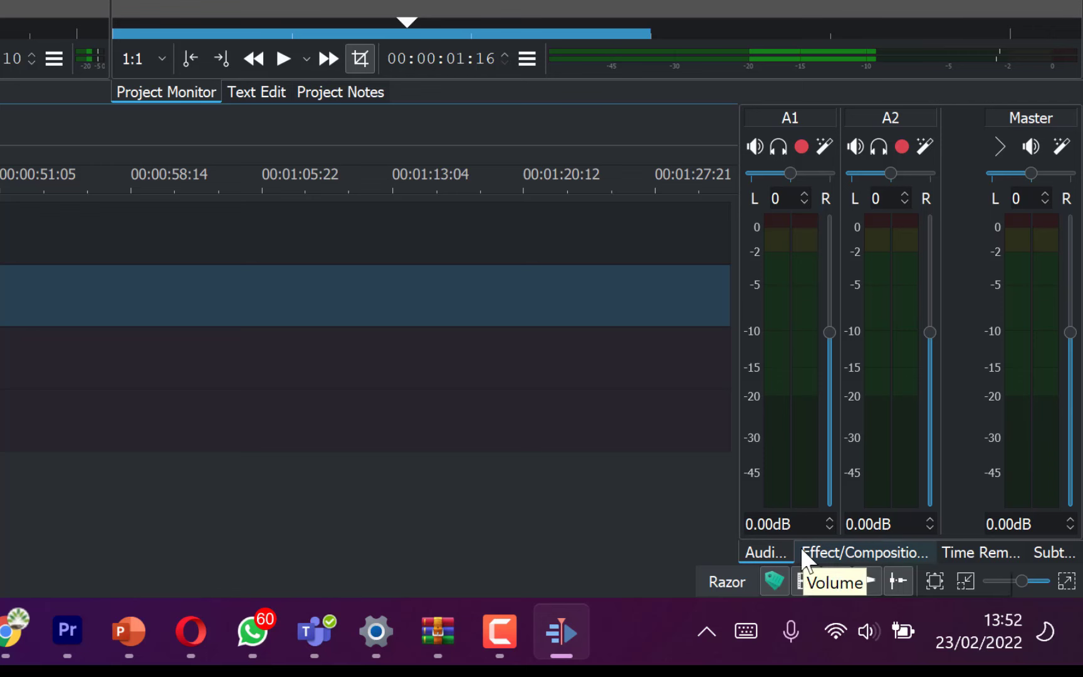
{"action": "left_click", "coordinate": [822, 548]}
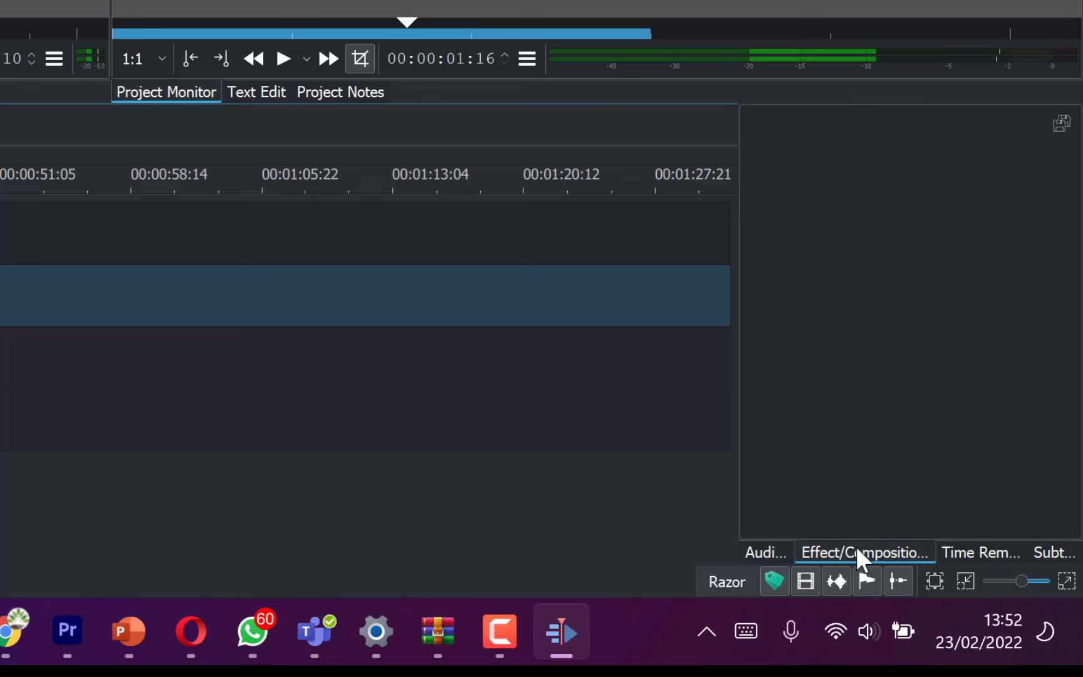
{"action": "left_click", "coordinate": [982, 550]}
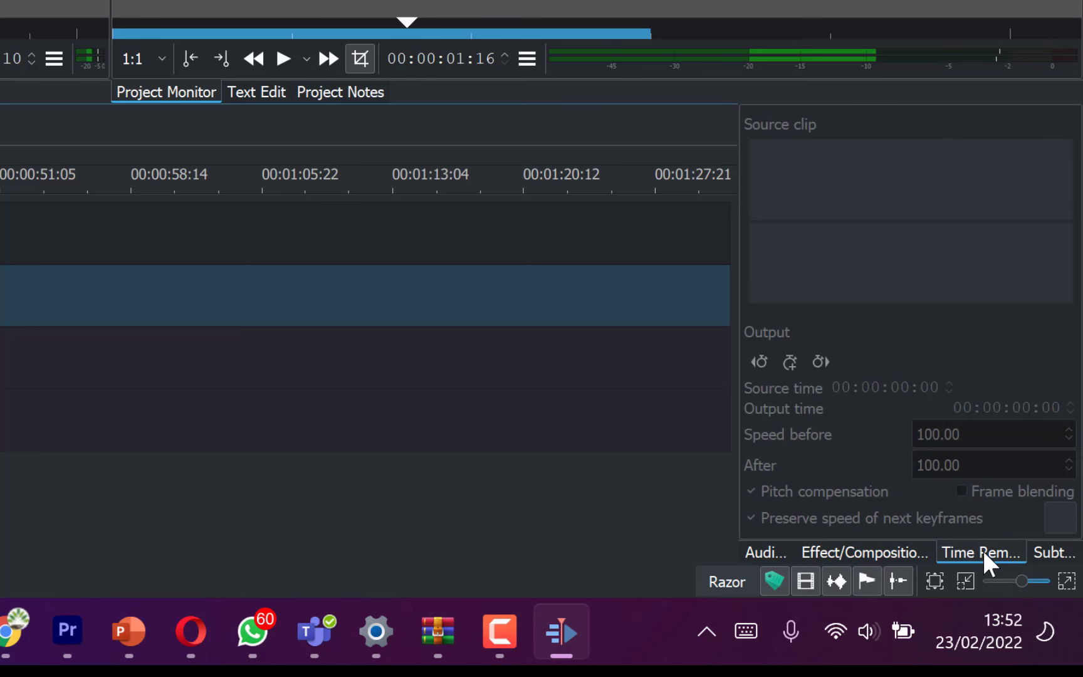
{"action": "left_click", "coordinate": [1045, 552]}
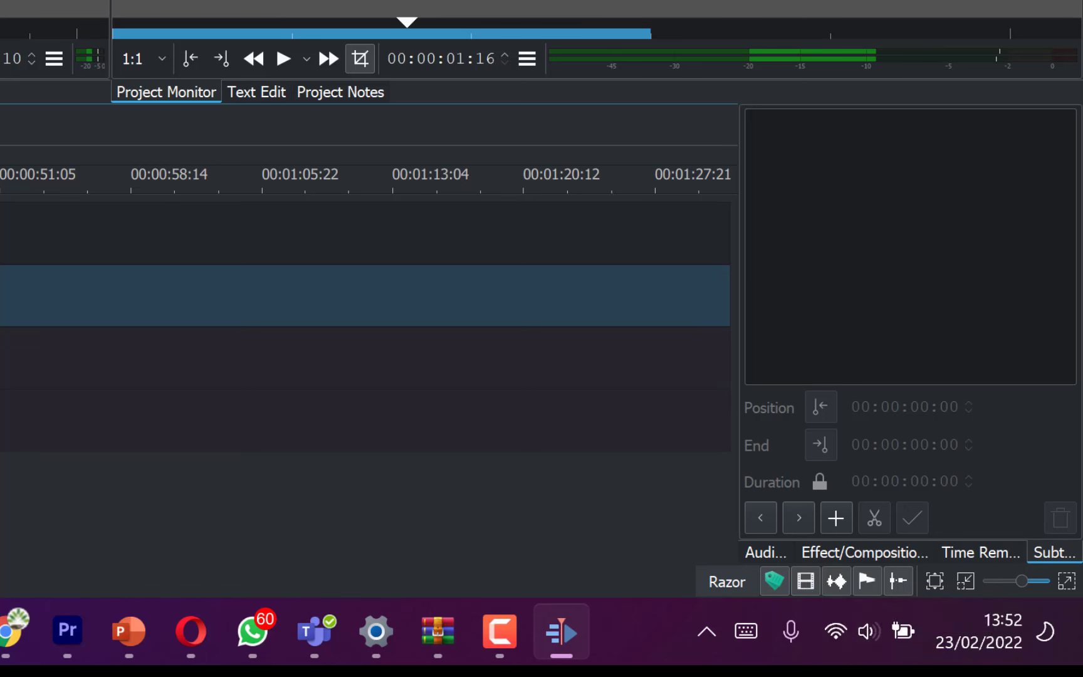
Fit the whole project in the timeline and turn off the video thumbnails on the clips.
{"action": "left_click", "coordinate": [933, 582]}
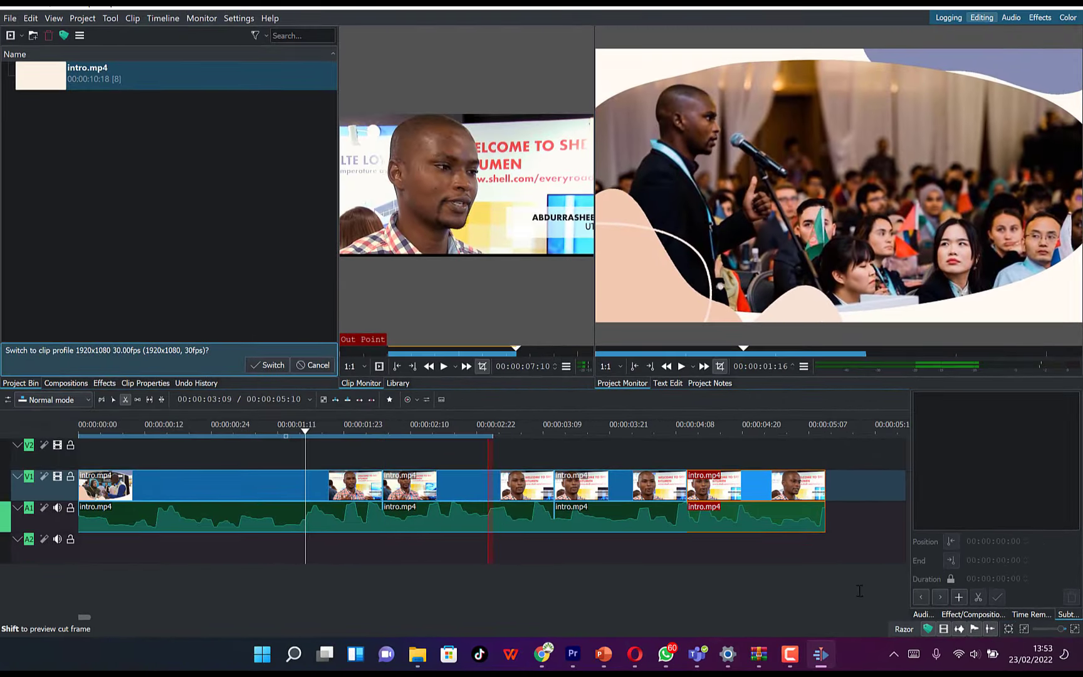
{"action": "left_click", "coordinate": [943, 629]}
{"action": "left_click", "coordinate": [943, 629]}
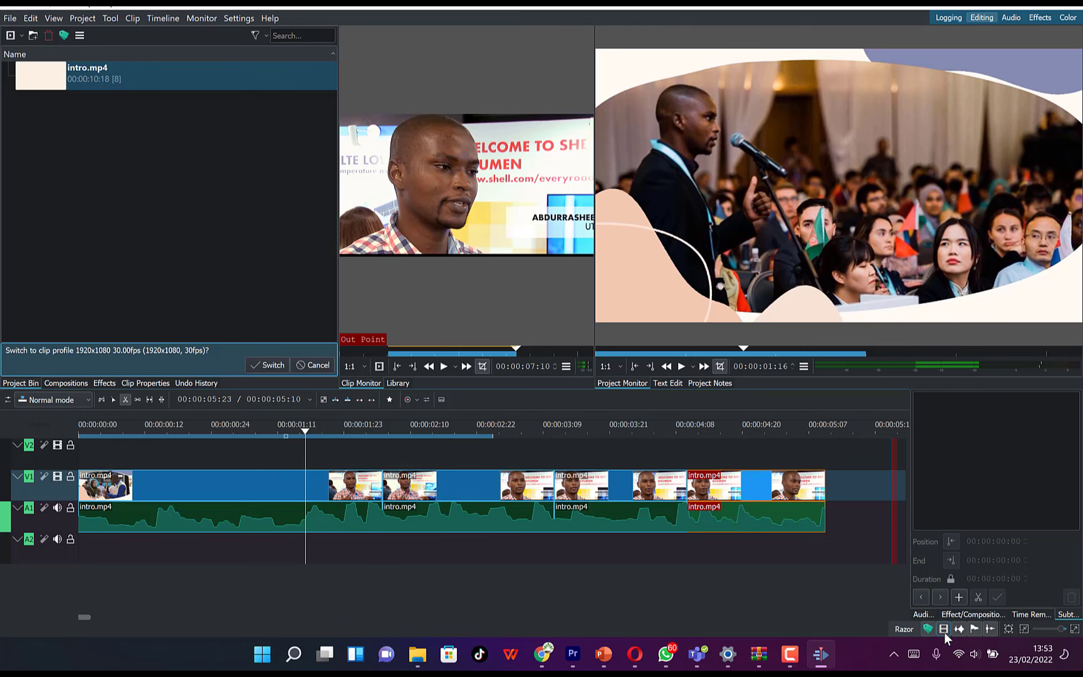
{"action": "left_click", "coordinate": [943, 630]}
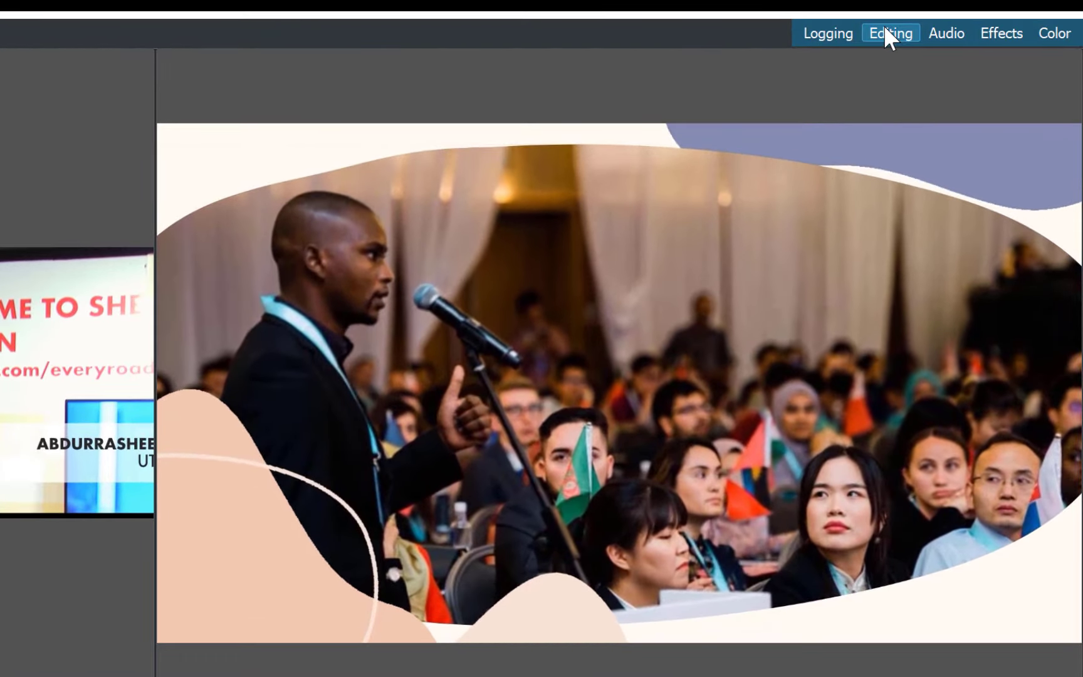
Examine the Audio and Effects workspace layouts and the effects in the Motion category.
{"action": "left_click", "coordinate": [963, 19]}
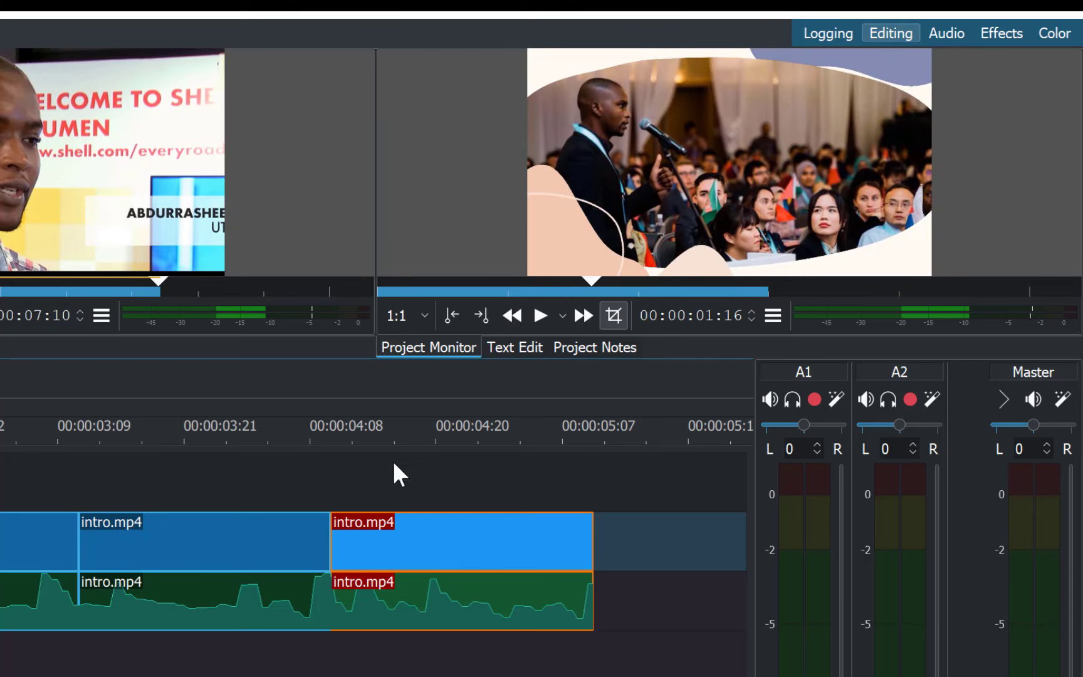
{"action": "left_click", "coordinate": [938, 40]}
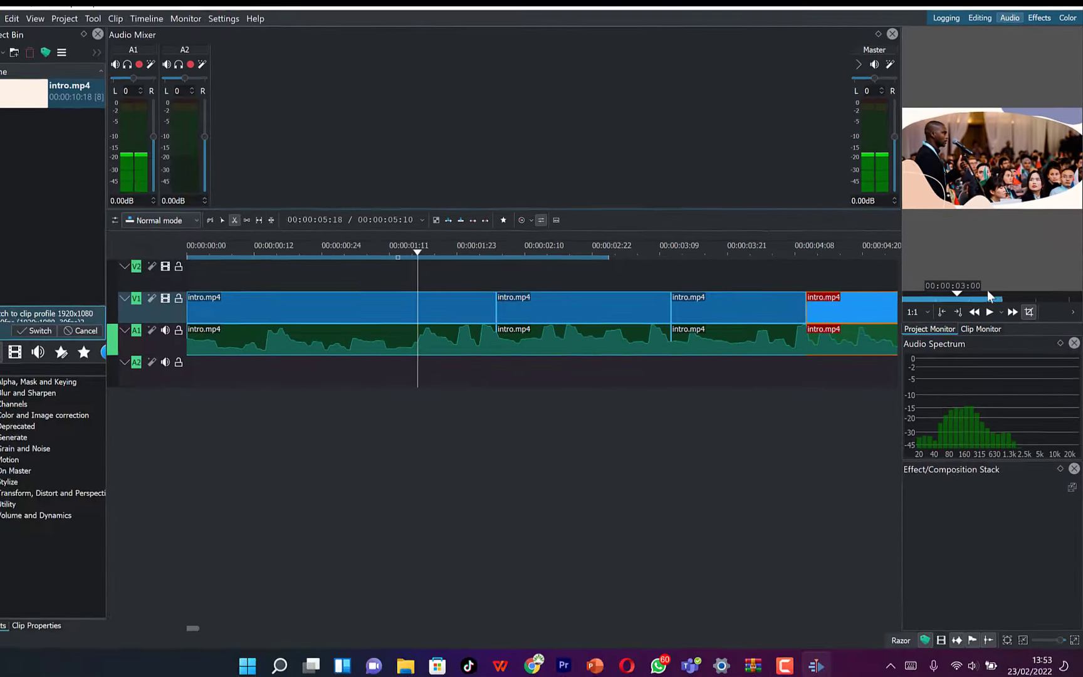
{"action": "left_click", "coordinate": [1047, 19]}
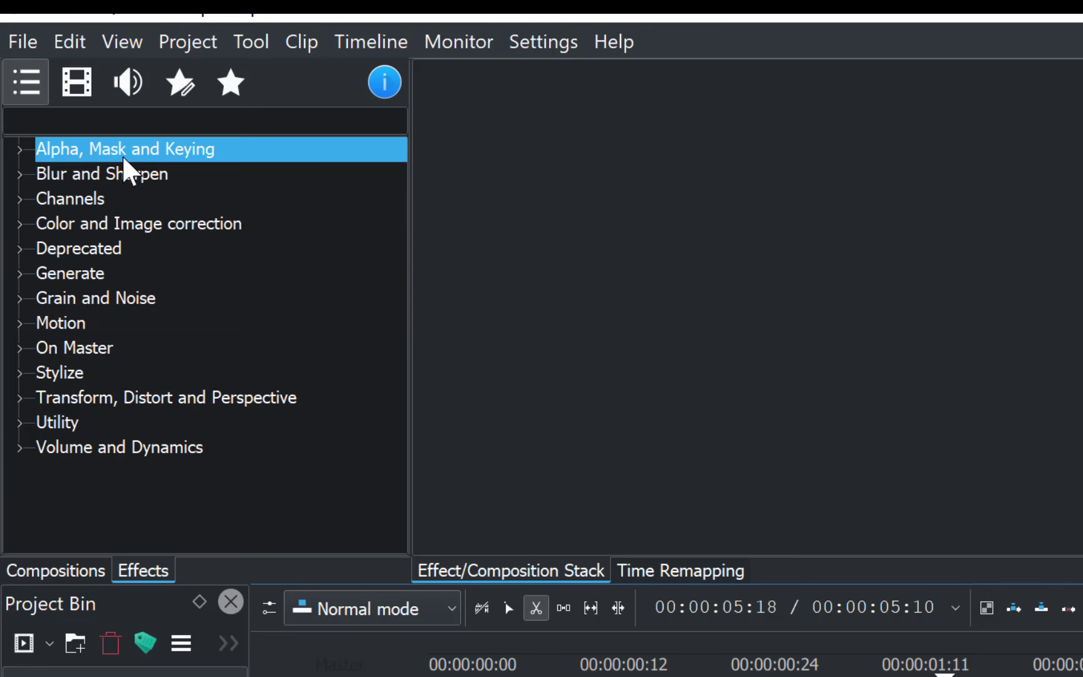
{"action": "left_click", "coordinate": [199, 172]}
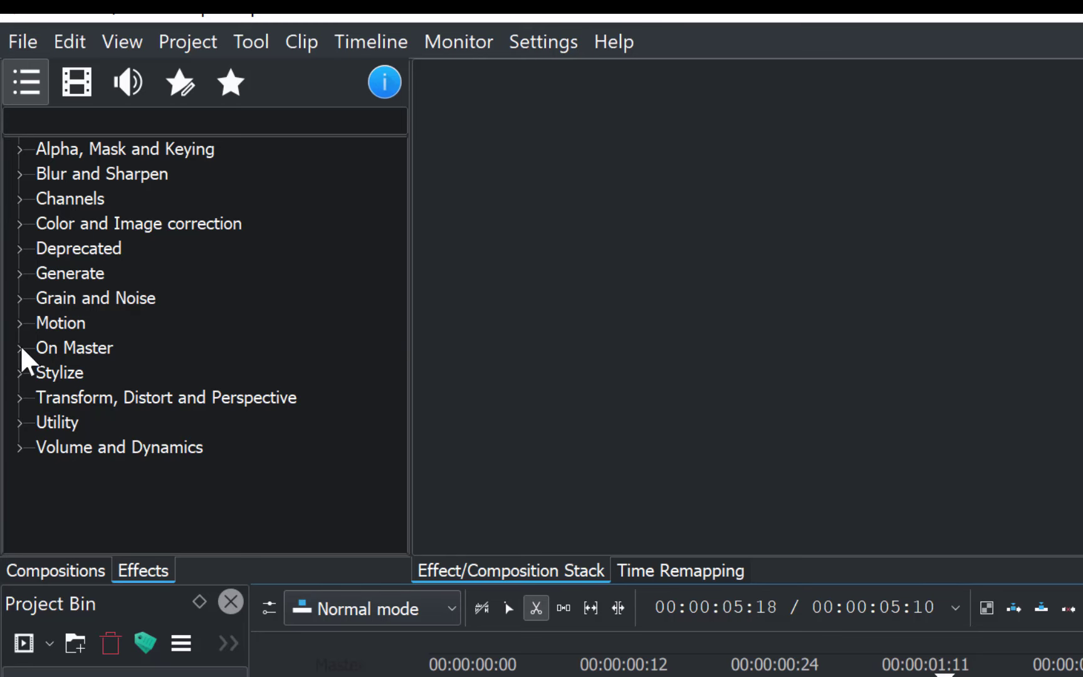
{"action": "left_click", "coordinate": [18, 324]}
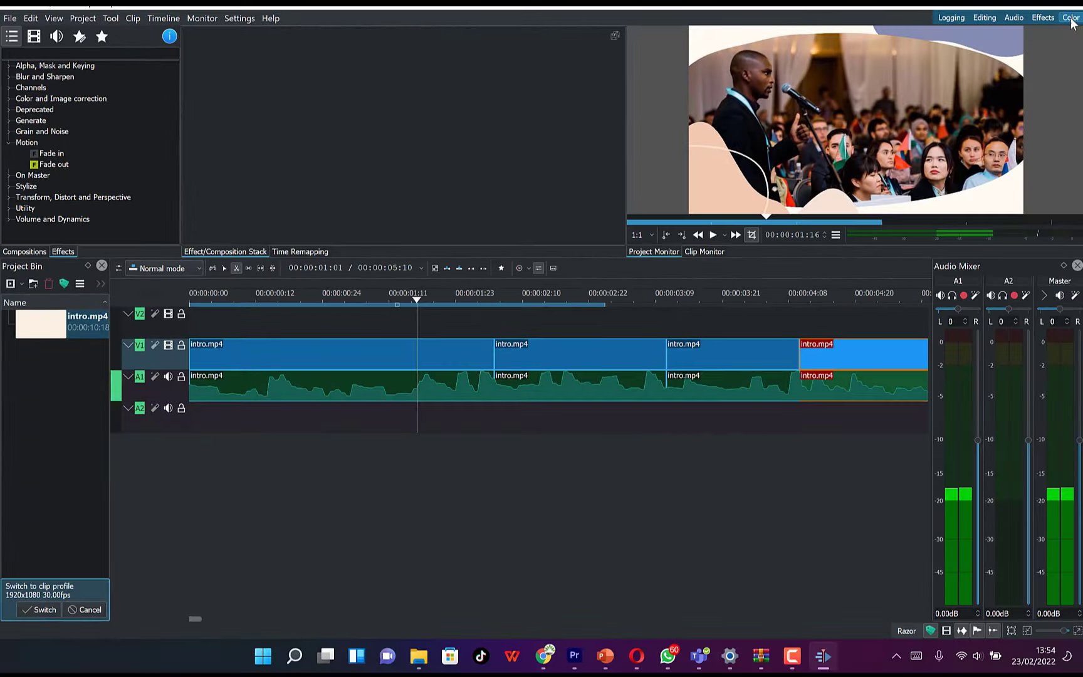
Switch to the Color workspace and close its clip monitor and RGB Parade.
{"action": "left_click", "coordinate": [1068, 18]}
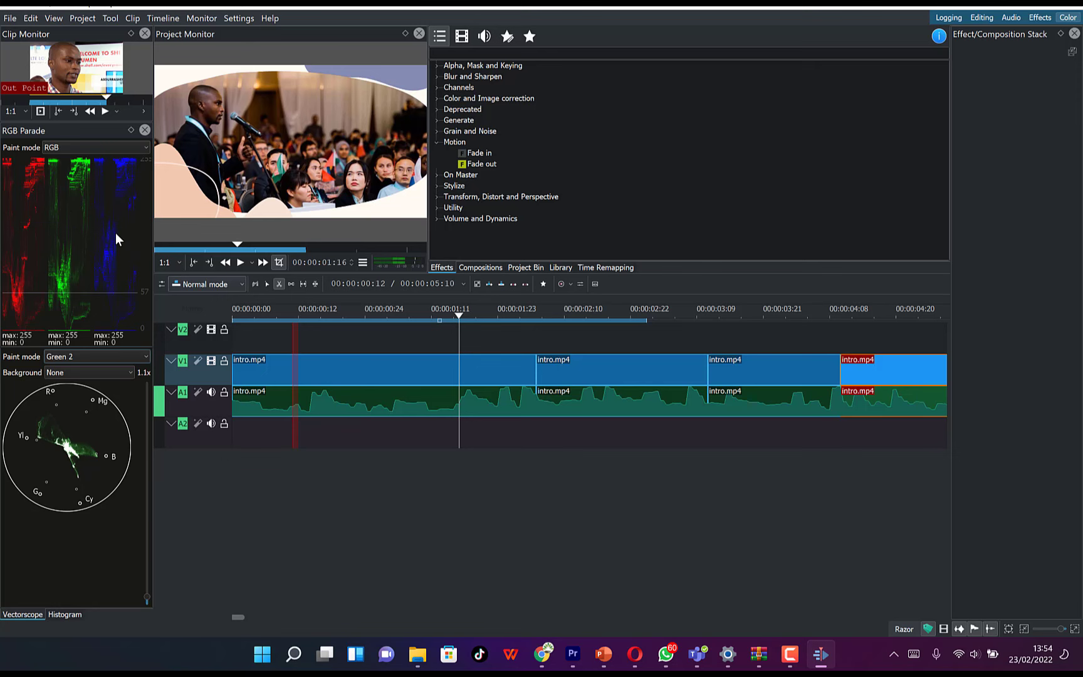
{"action": "left_click", "coordinate": [144, 34]}
{"action": "left_click", "coordinate": [144, 35]}
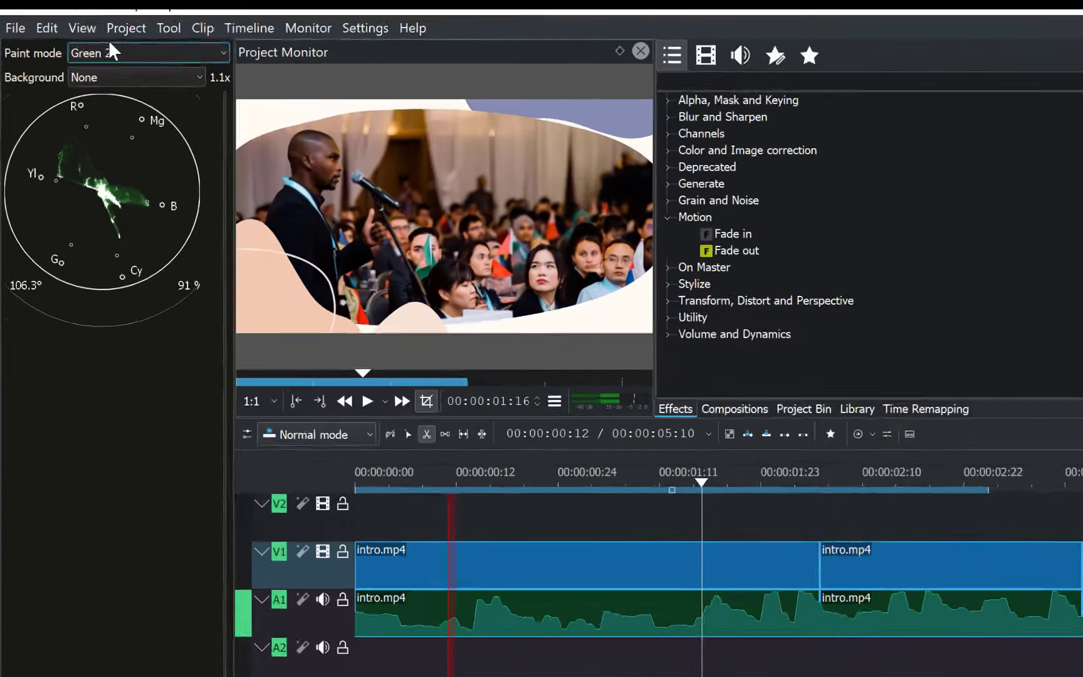
{"action": "left_click", "coordinate": [52, 18]}
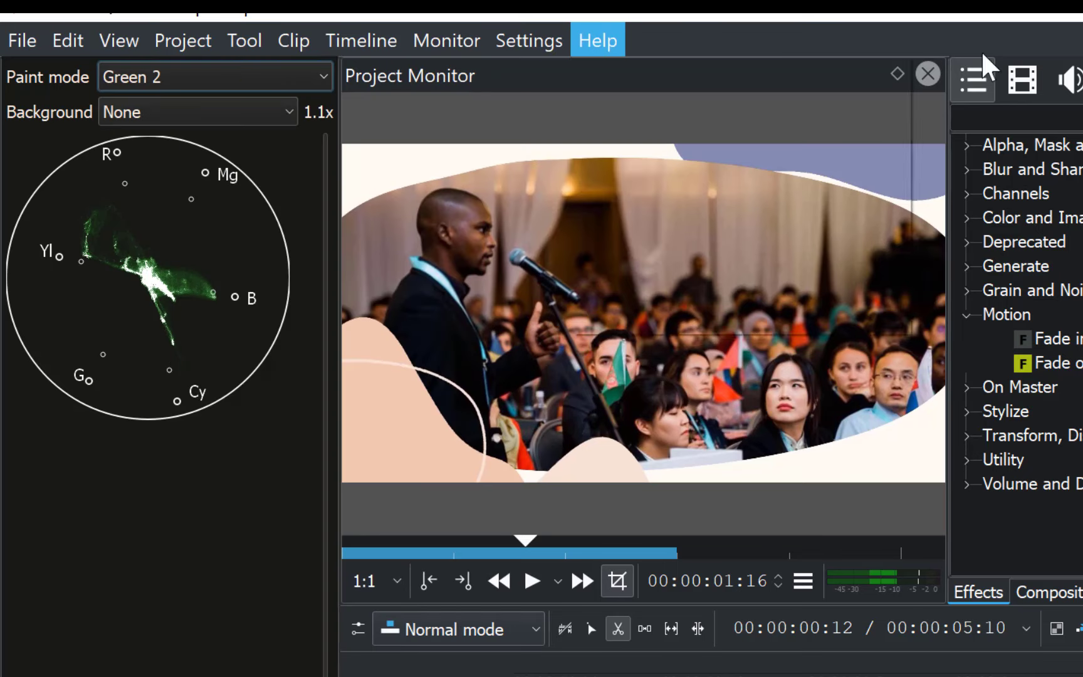
{"action": "key", "text": "Escape"}
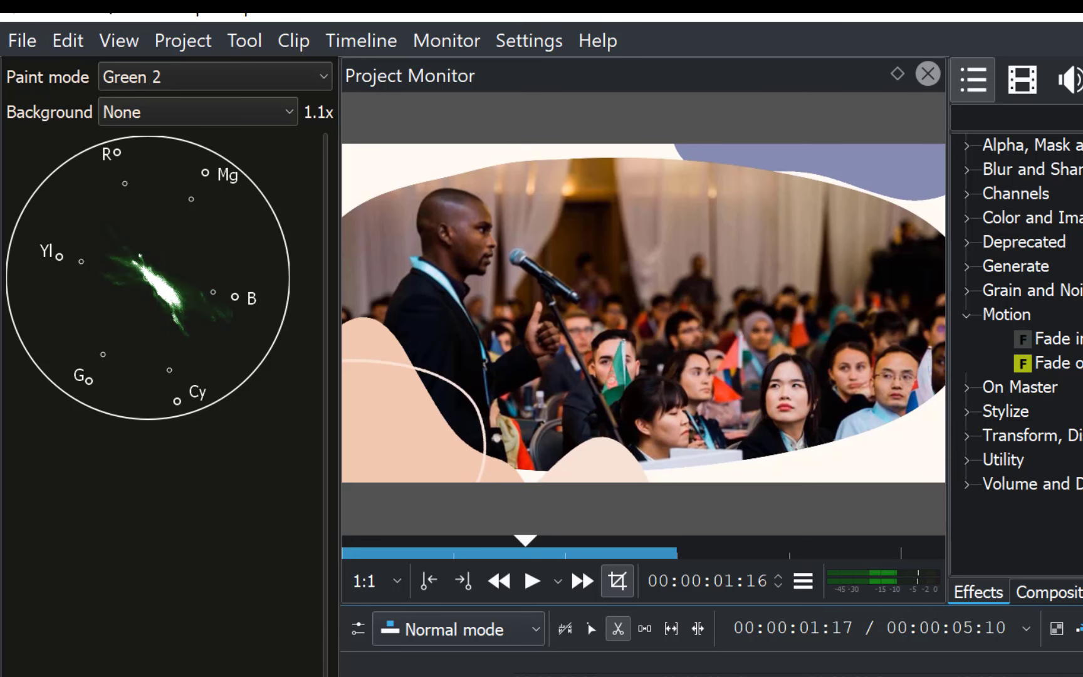
Place the playhead at 00:00:01:08 and move the second intro.mp4 segment from V1 up to V2 with the selection tool.
{"action": "left_click_drag", "start_coordinate": [720, 675], "coordinate": [681, 675]}
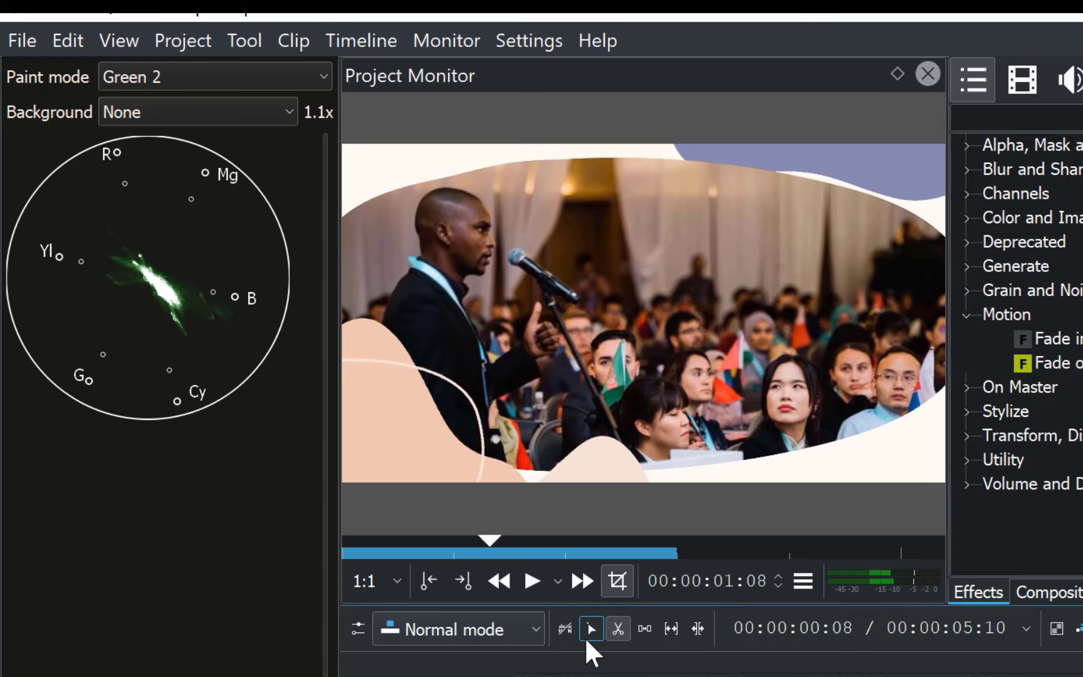
{"action": "left_click", "coordinate": [588, 636]}
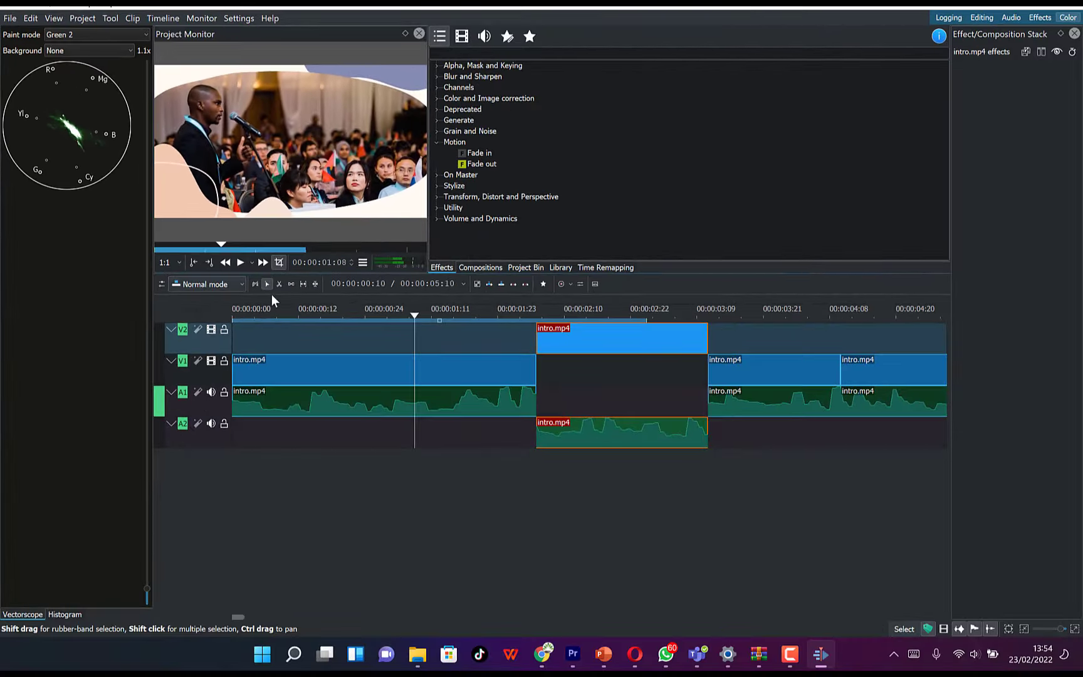
Try moving the first and third intro.mp4 segments from track V1 up to V2.
{"action": "left_click_drag", "start_coordinate": [477, 362], "coordinate": [477, 341]}
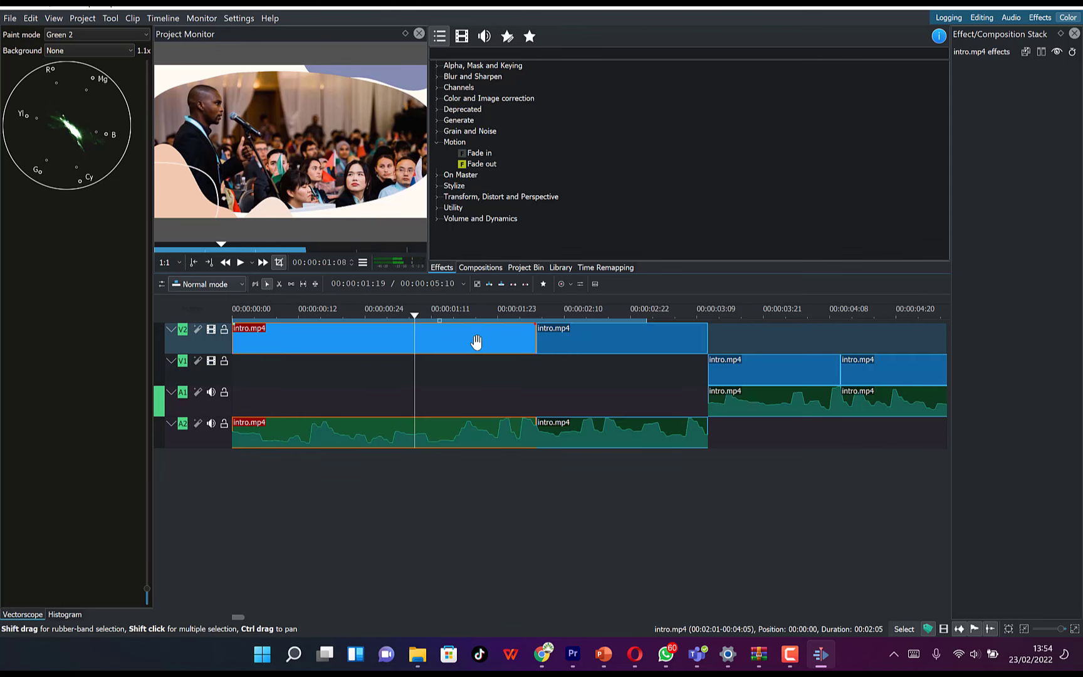
{"action": "key", "text": "ctrl+z"}
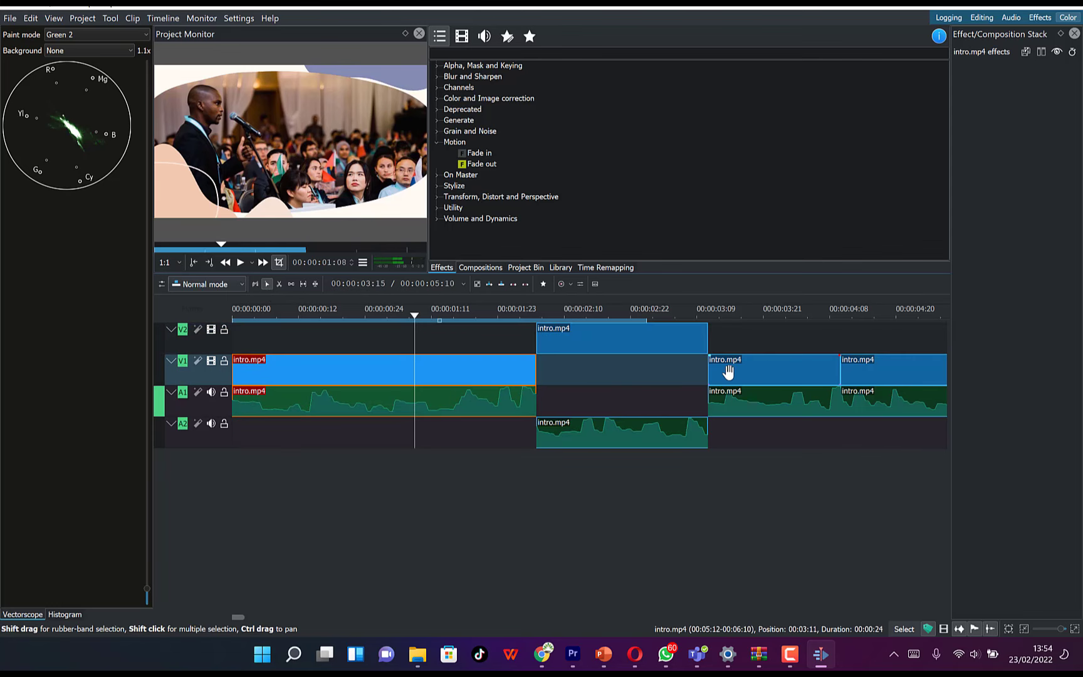
{"action": "mouse_move", "coordinate": [727, 371]}
{"action": "left_mouse_down"}
{"action": "mouse_move", "coordinate": [840, 364]}
{"action": "mouse_move", "coordinate": [733, 361]}
{"action": "left_mouse_up"}
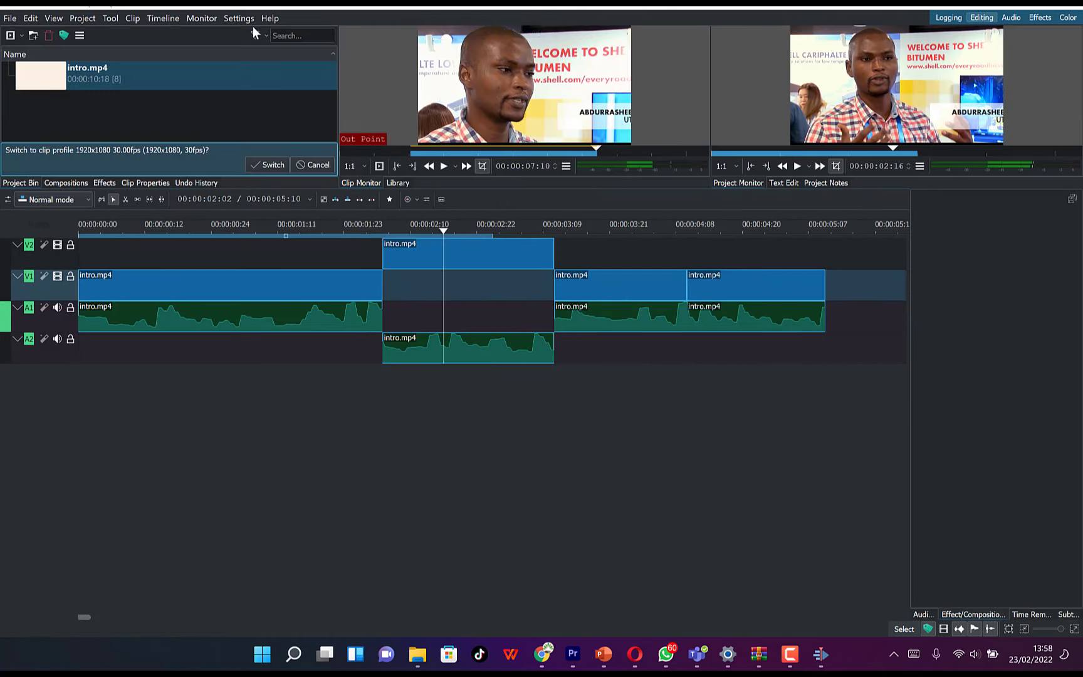
Return to the Editing workspace and open the project's render settings.
{"action": "left_click", "coordinate": [978, 22]}
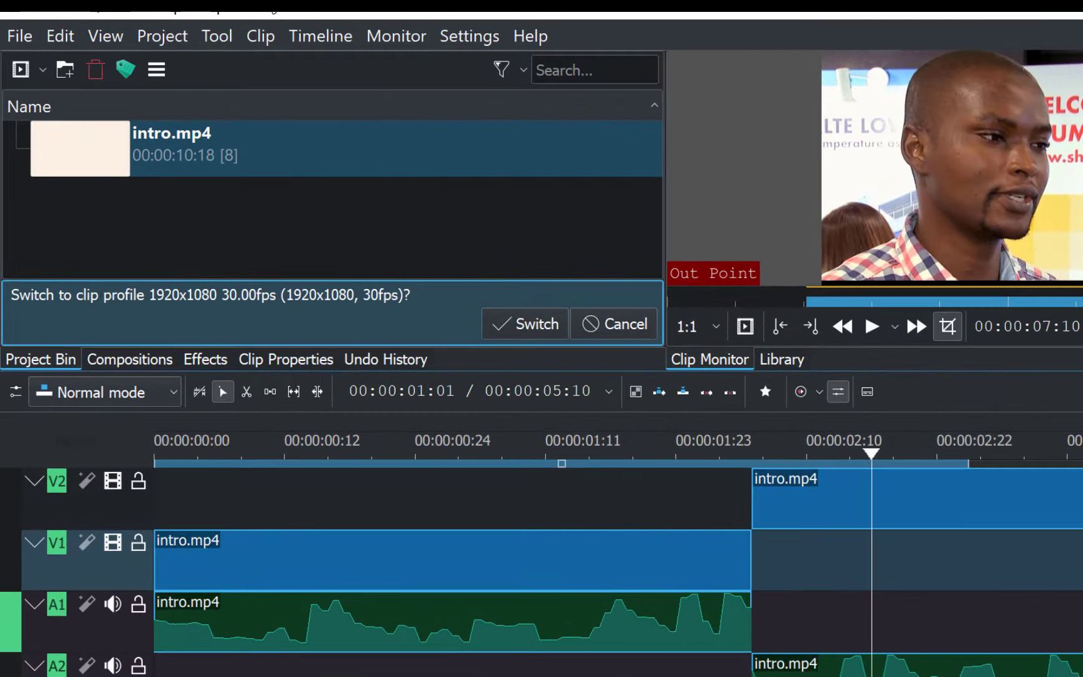
{"action": "left_click", "coordinate": [80, 17]}
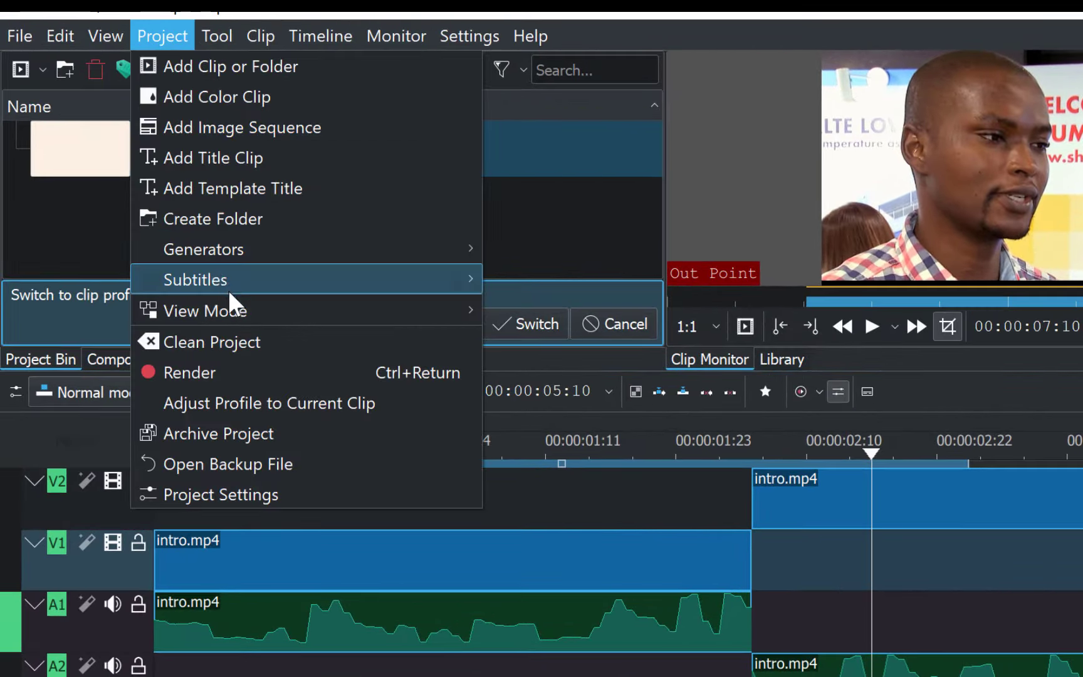
{"action": "left_click", "coordinate": [274, 370]}
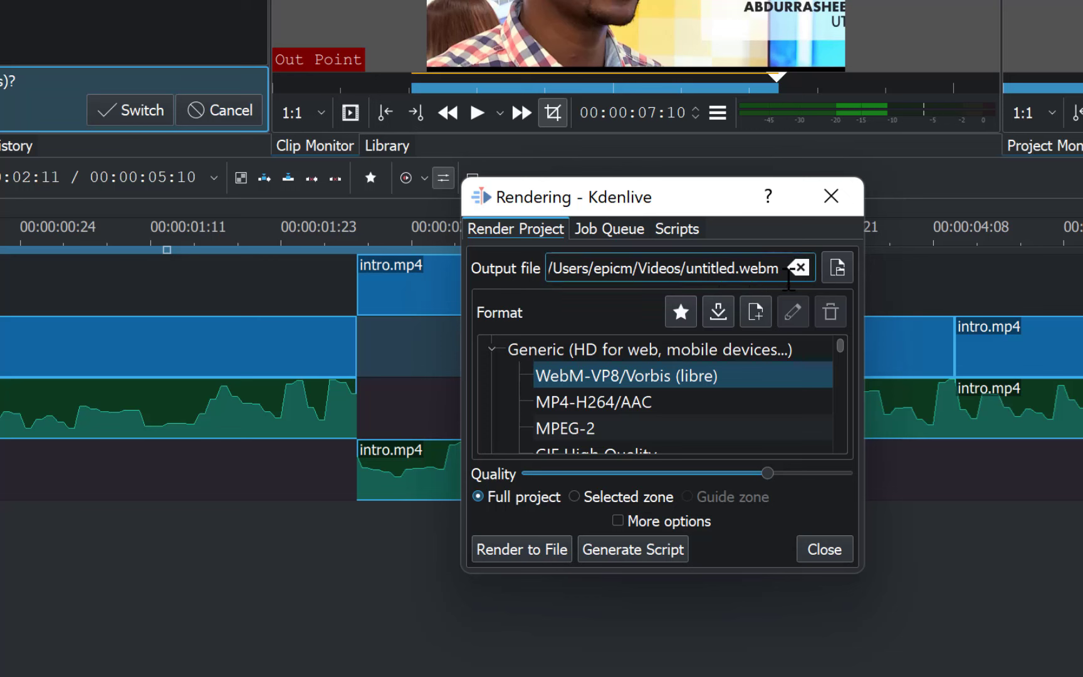
Set the render output file to intro in the Videos/NEW/Kdenlive folder and choose the MP4-H264/AAC format.
{"action": "left_click", "coordinate": [836, 269]}
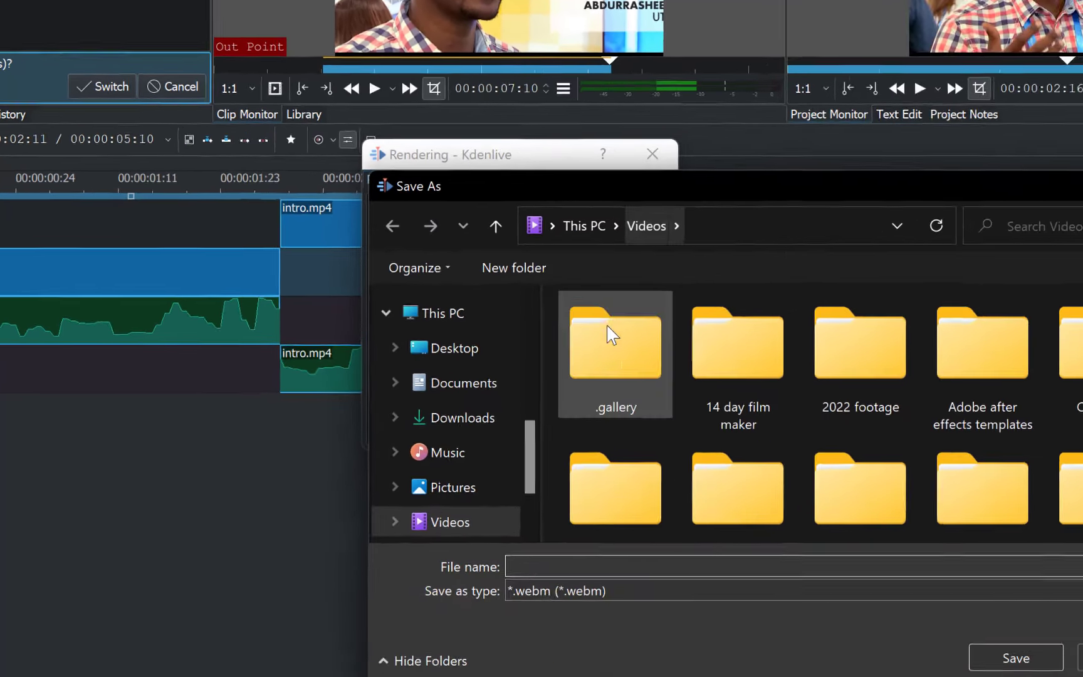
{"action": "scroll", "coordinate": [611, 401], "scroll_direction": "down", "scroll_amount": 3}
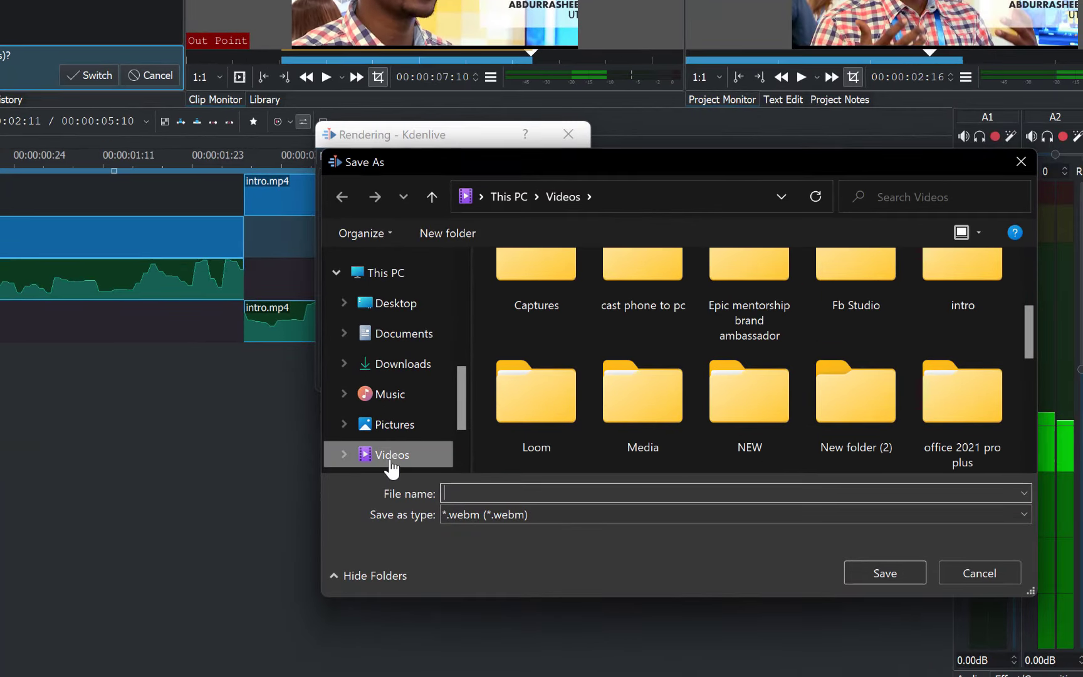
{"action": "left_click", "coordinate": [390, 457]}
{"action": "scroll", "coordinate": [752, 384], "scroll_direction": "down", "scroll_amount": 3}
{"action": "double_click", "coordinate": [768, 307]}
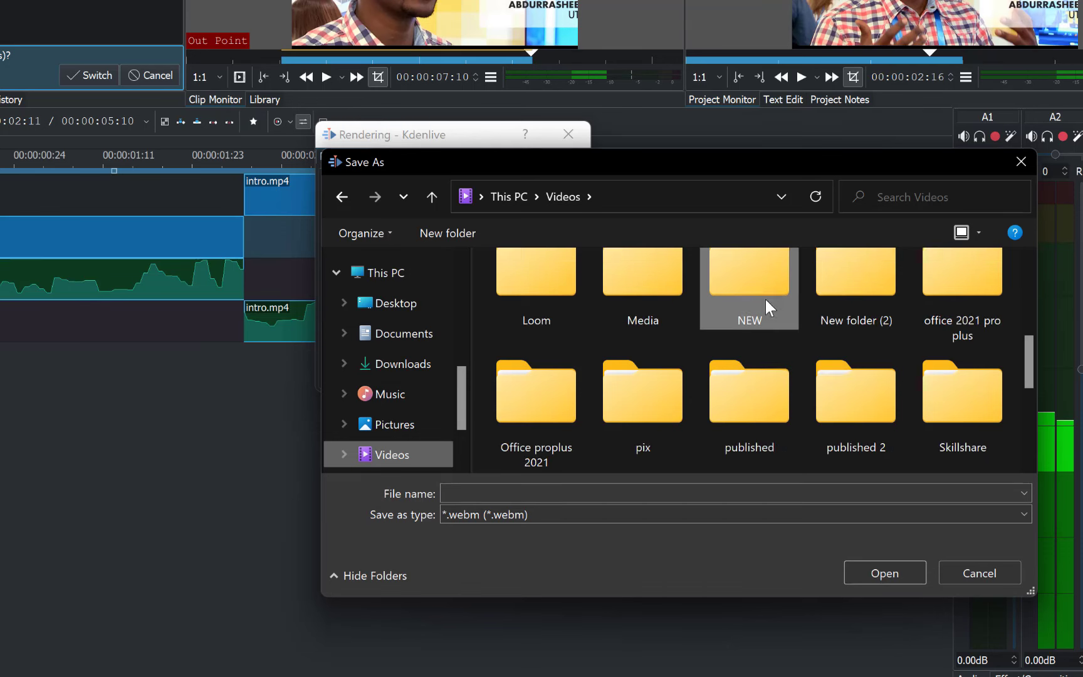
{"action": "scroll", "coordinate": [748, 387], "scroll_direction": "down", "scroll_amount": 3}
{"action": "double_click", "coordinate": [851, 282]}
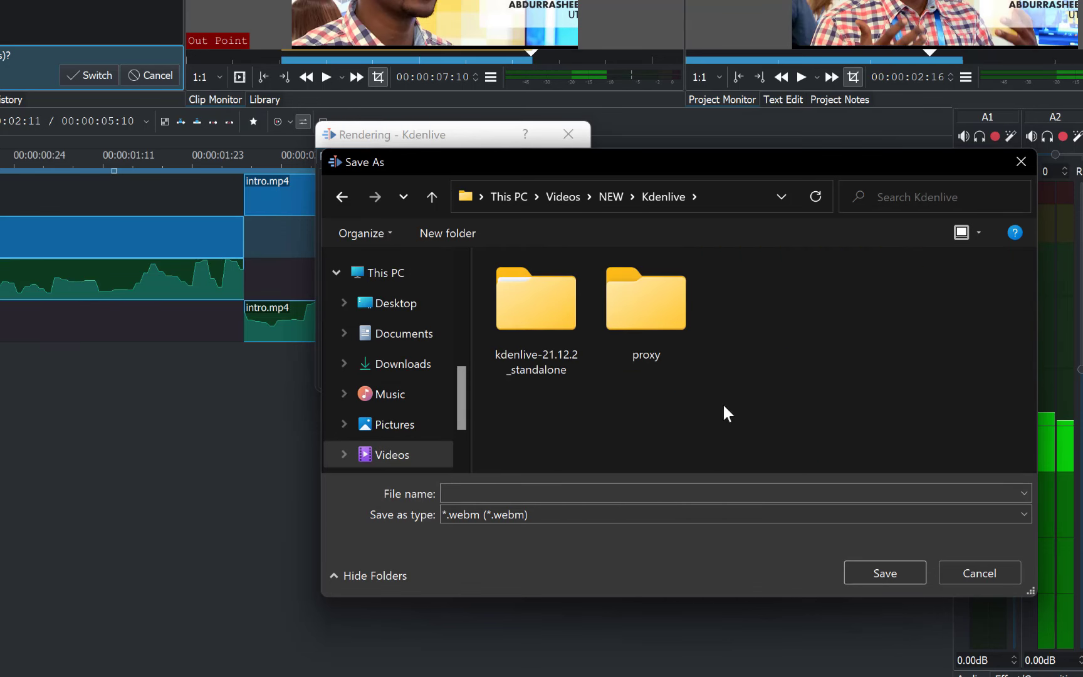
{"action": "left_click", "coordinate": [611, 491]}
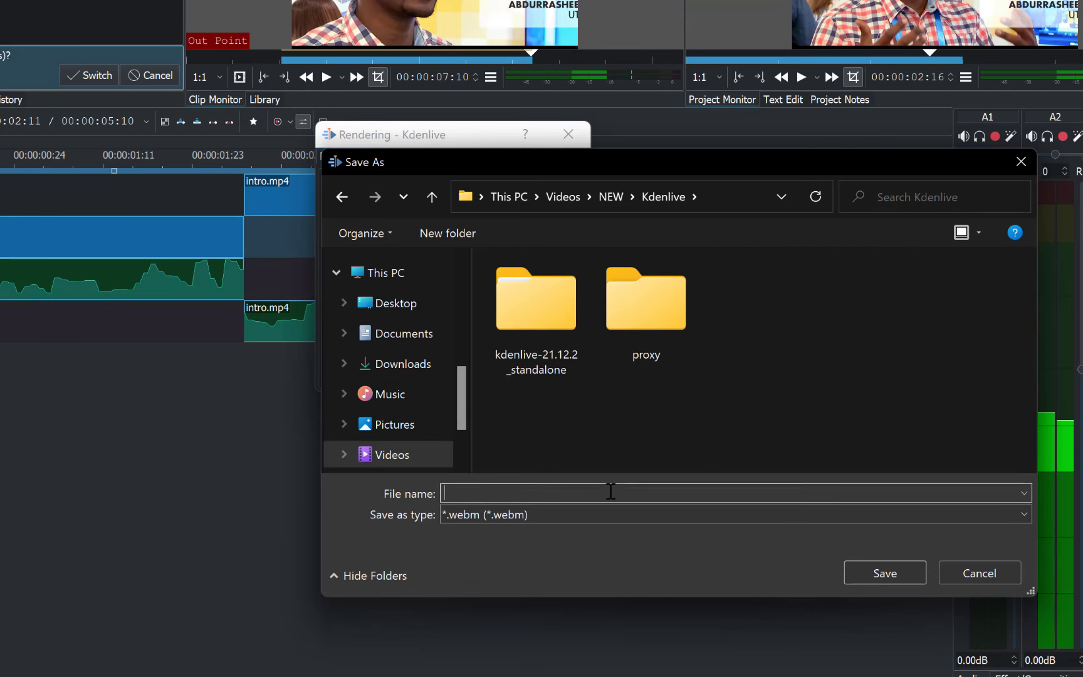
{"action": "type", "text": "intro"}
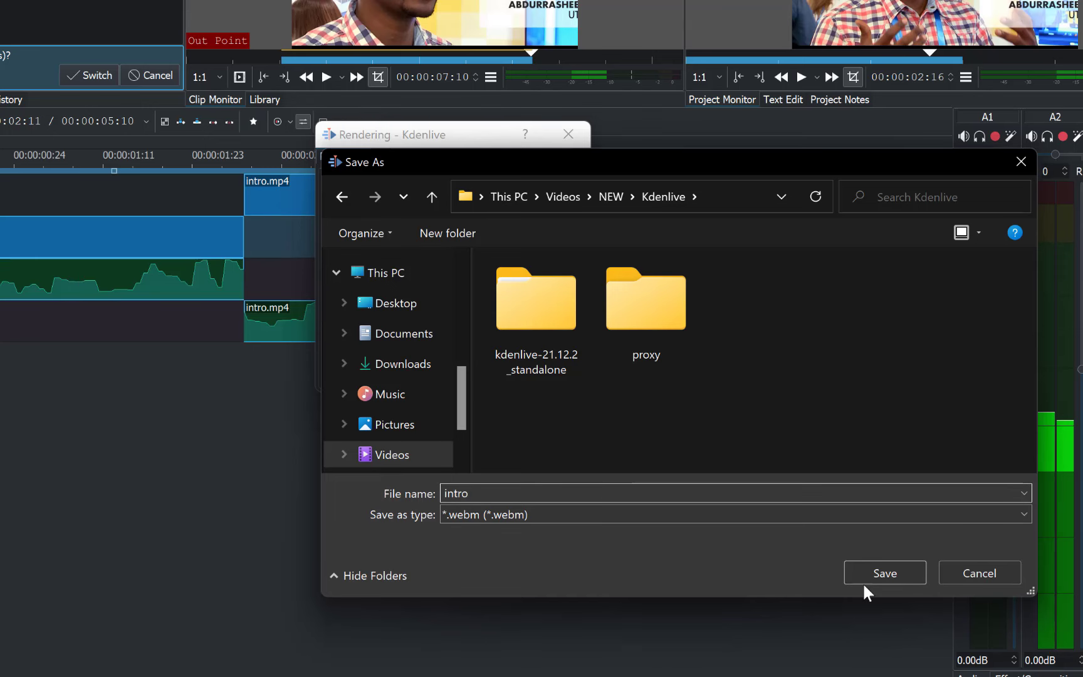
{"action": "left_click", "coordinate": [846, 573]}
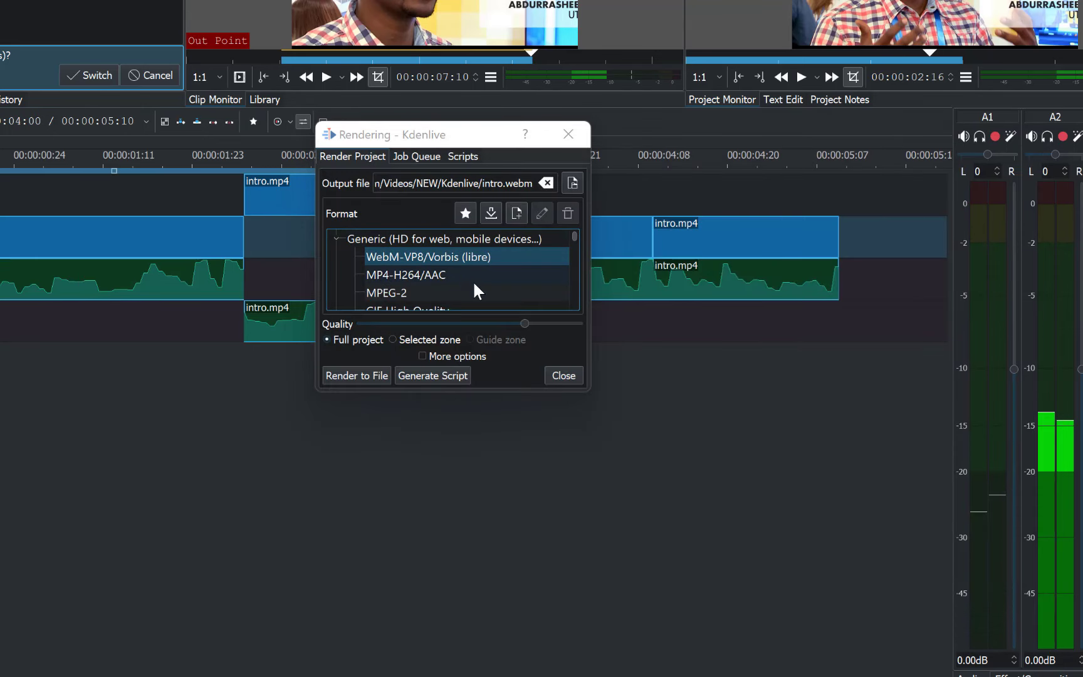
{"action": "left_click", "coordinate": [412, 275]}
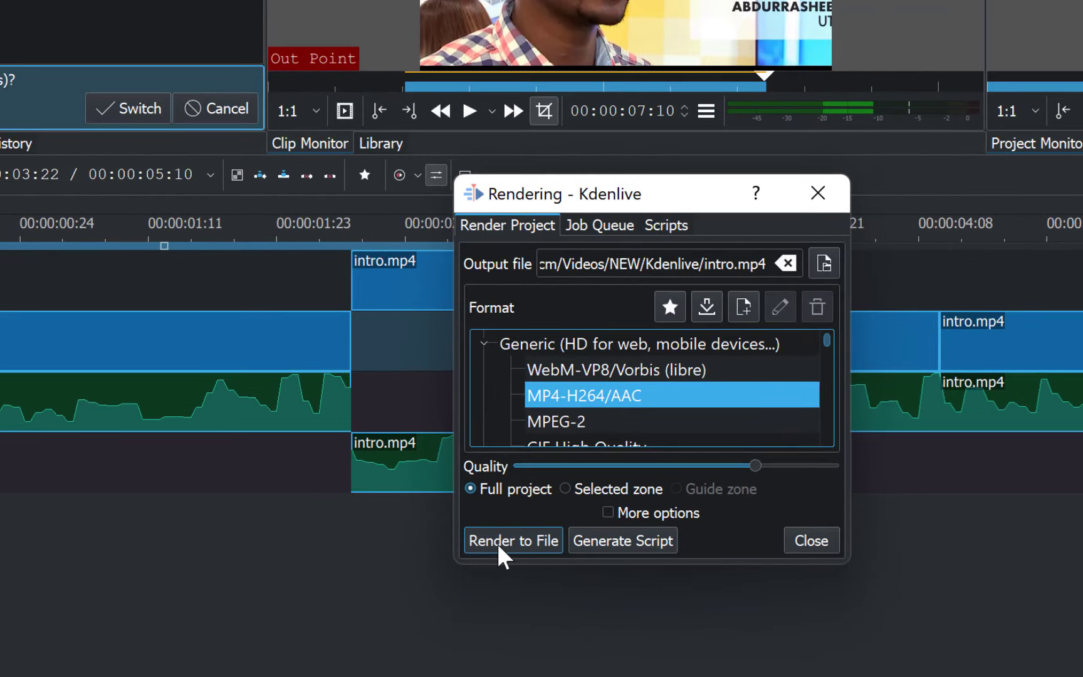
Render the full project to the intro.mp4 output file, view the job's sharing options, and close the Rendering dialog.
{"action": "left_click", "coordinate": [496, 544]}
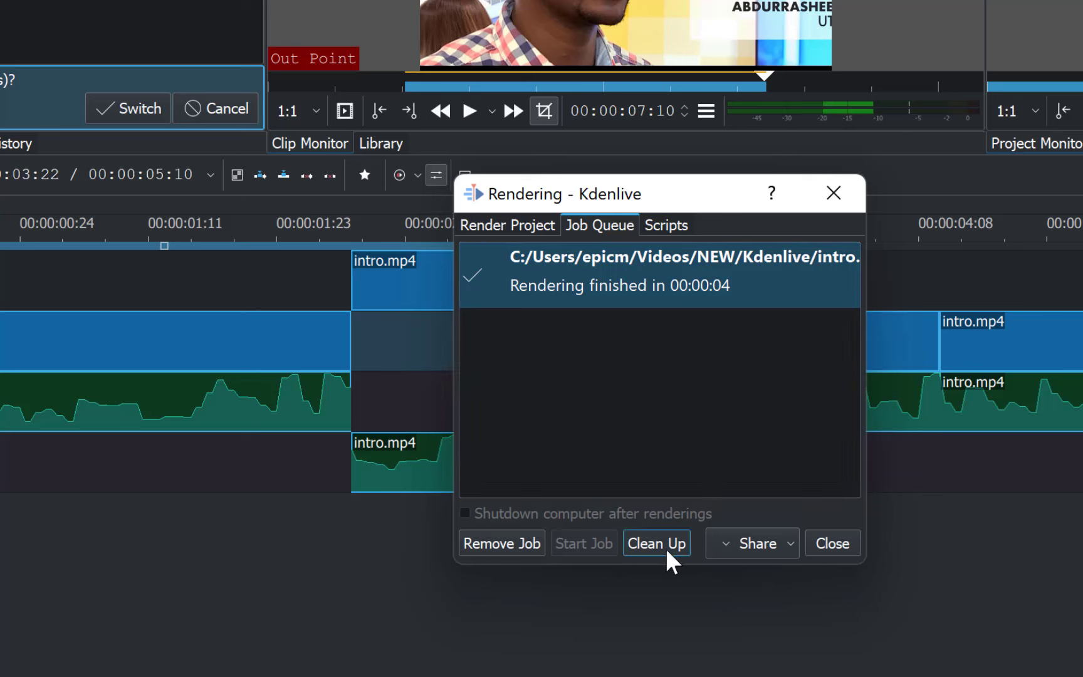
{"action": "left_click", "coordinate": [783, 545]}
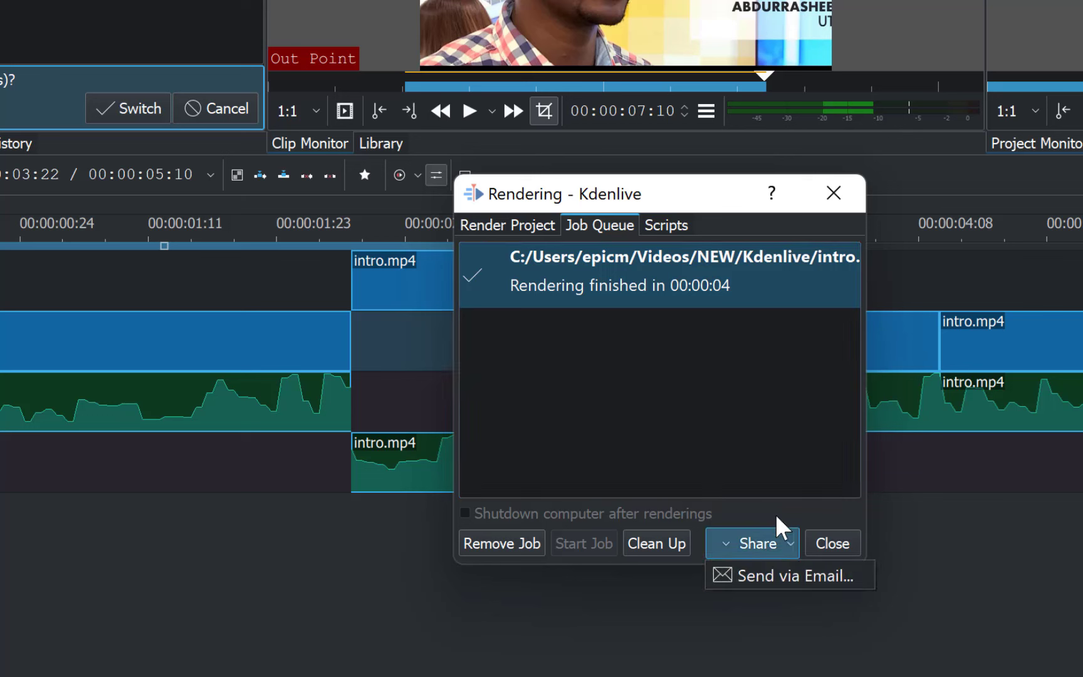
{"action": "left_click", "coordinate": [716, 429]}
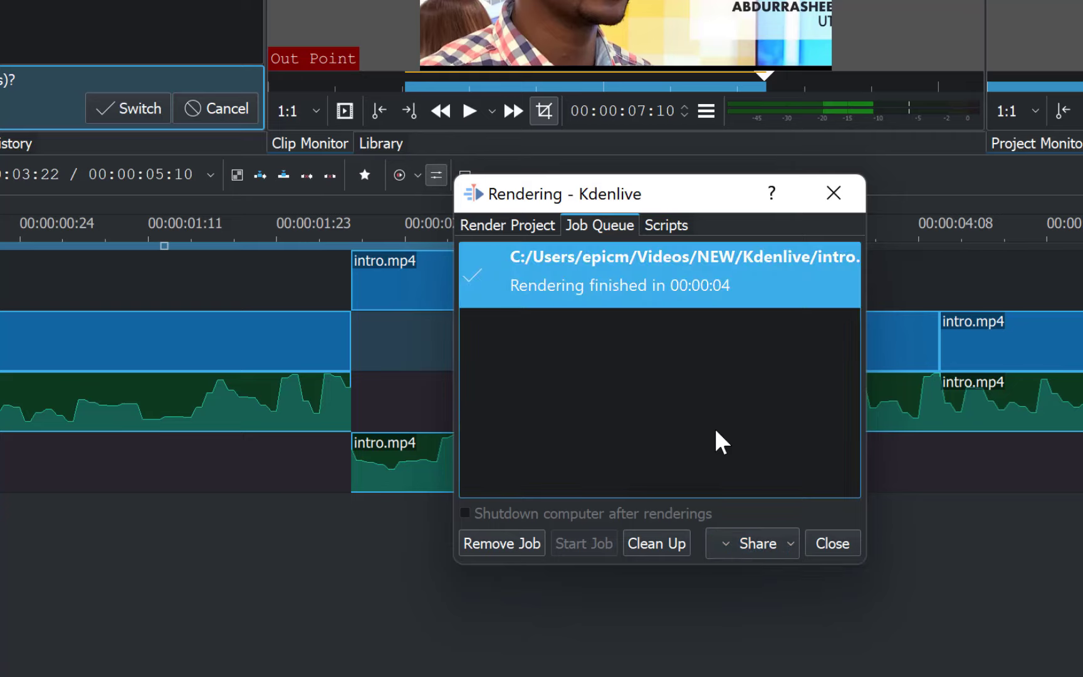
{"action": "left_click", "coordinate": [815, 545]}
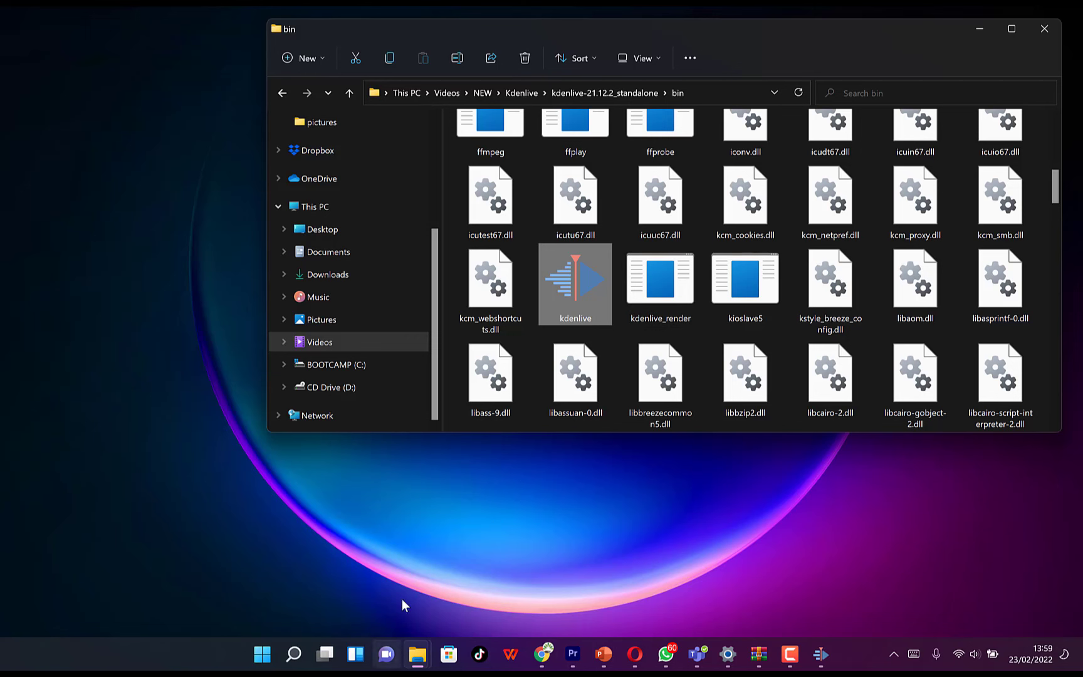
In File Explorer, browse to the Videos/NEW/Kdenlive folder, check the rendered intro file, and minimize the window.
{"action": "left_click", "coordinate": [342, 341]}
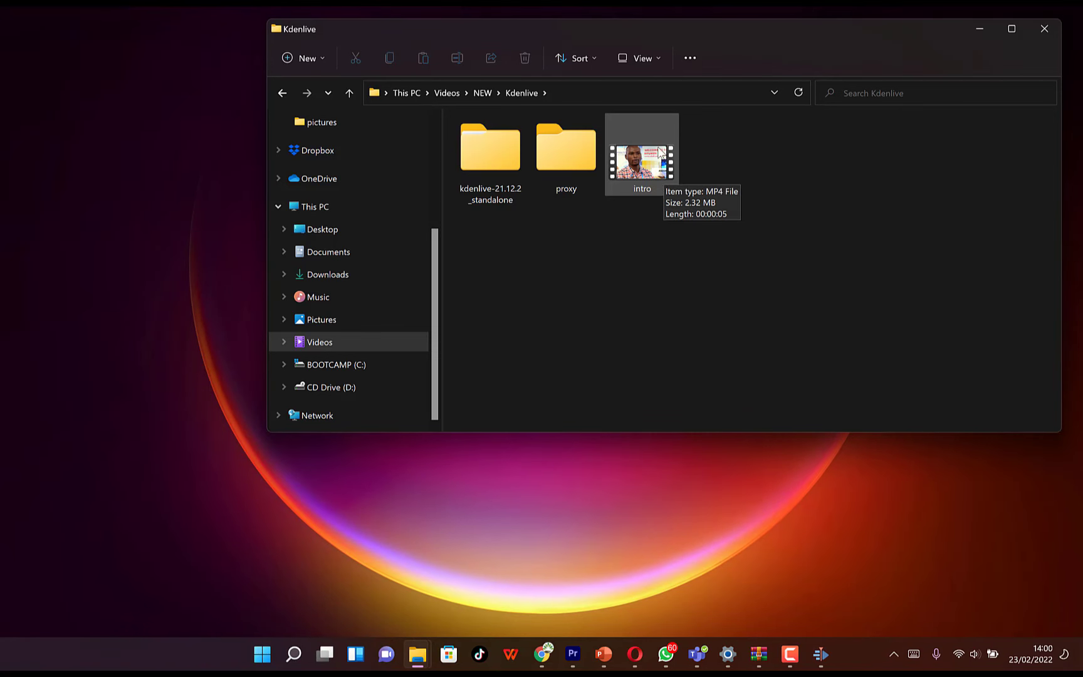
{"action": "left_click", "coordinate": [659, 152]}
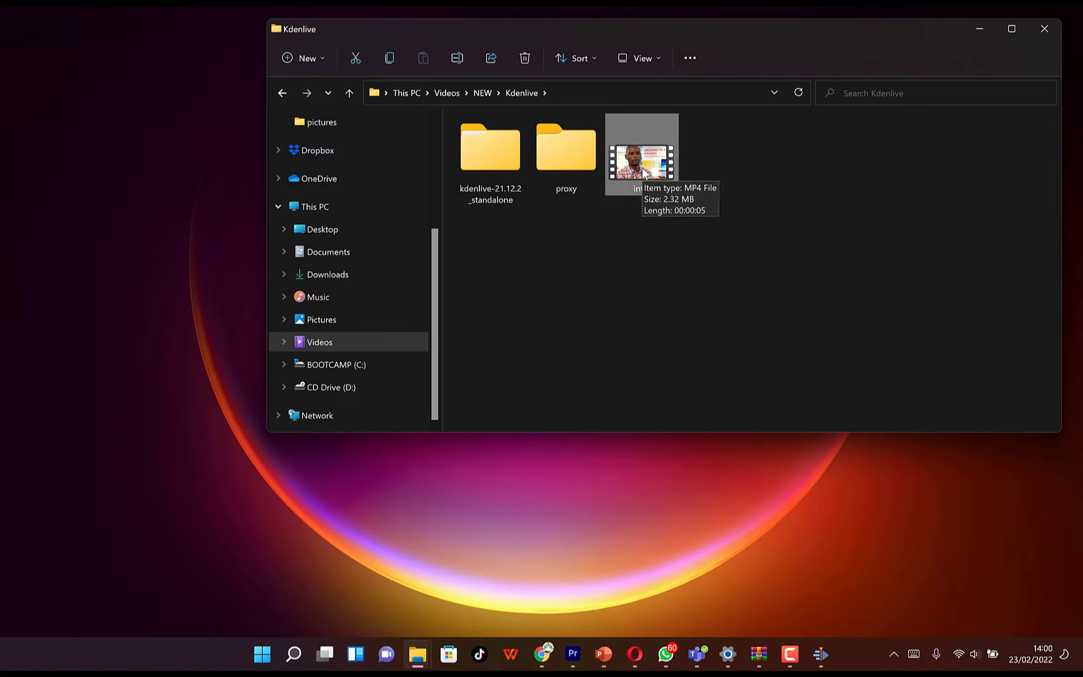
{"action": "left_click", "coordinate": [980, 29]}
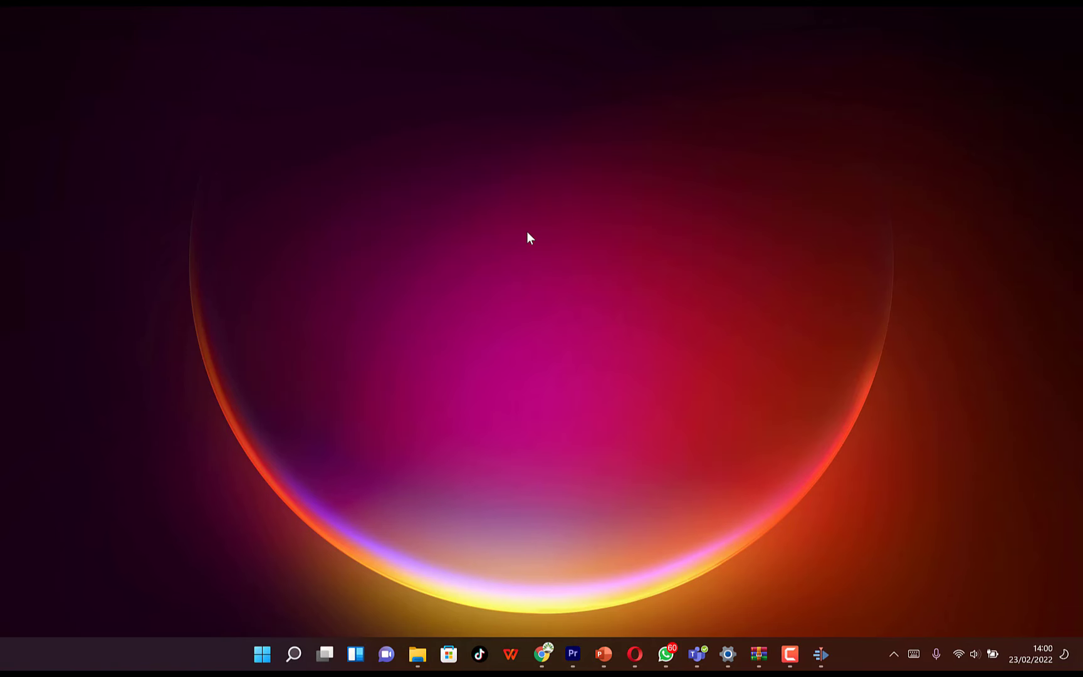